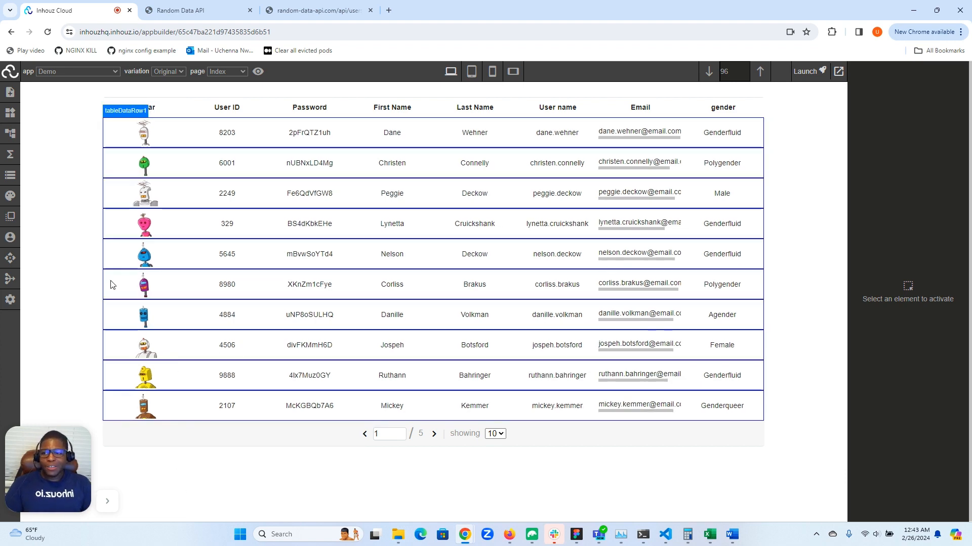
Examine the userList array in the live app data
left_click(7, 175)
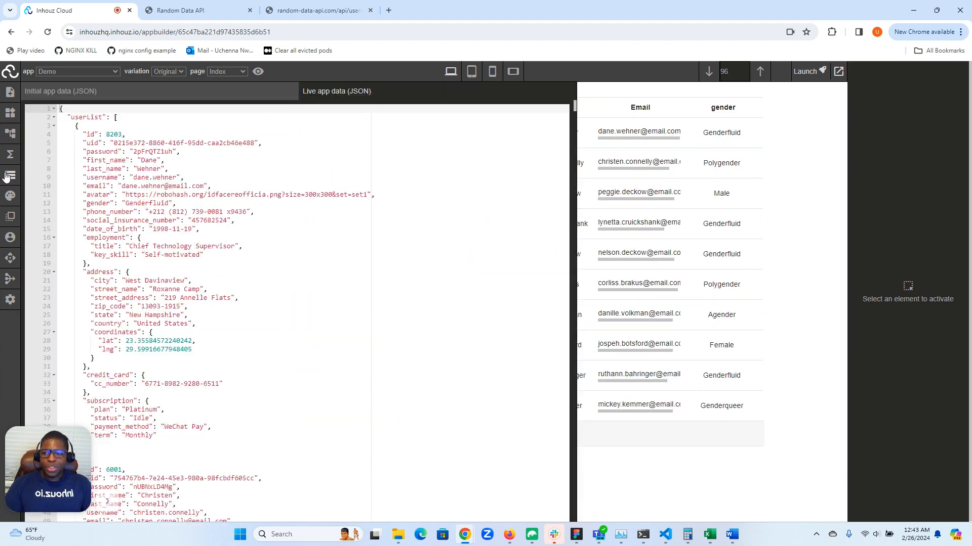
double_click(76, 119)
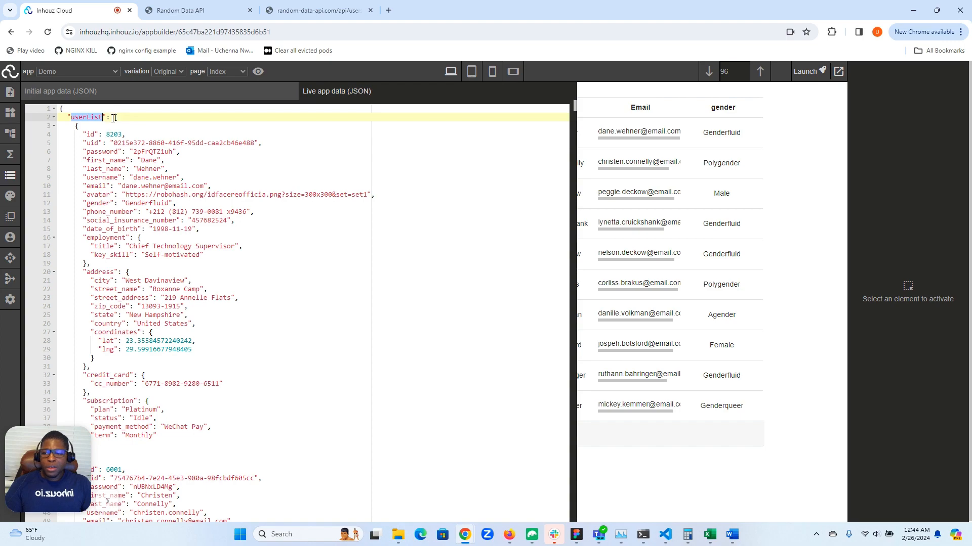
left_click(10, 175)
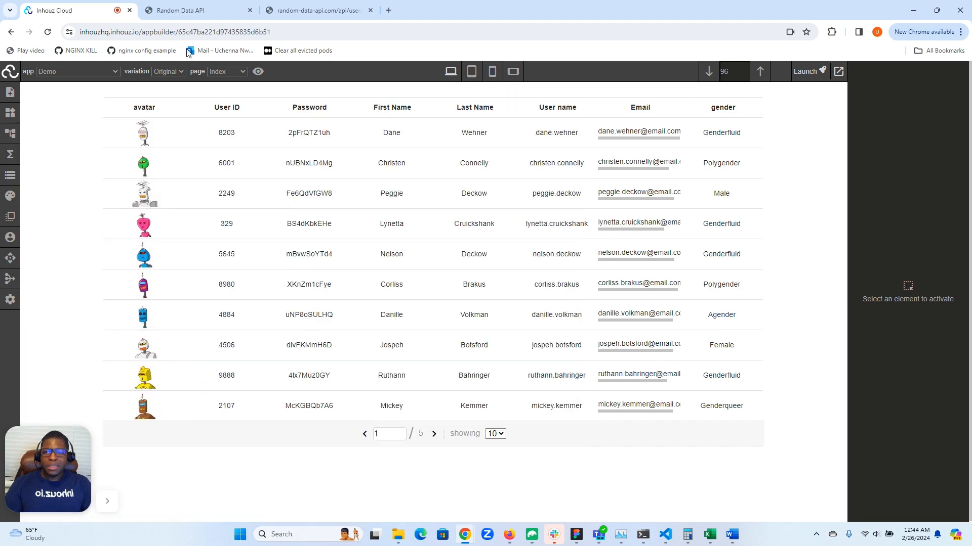
Review the Random Data API site and its random_user response with size=45, and return to the app builder
left_click(208, 9)
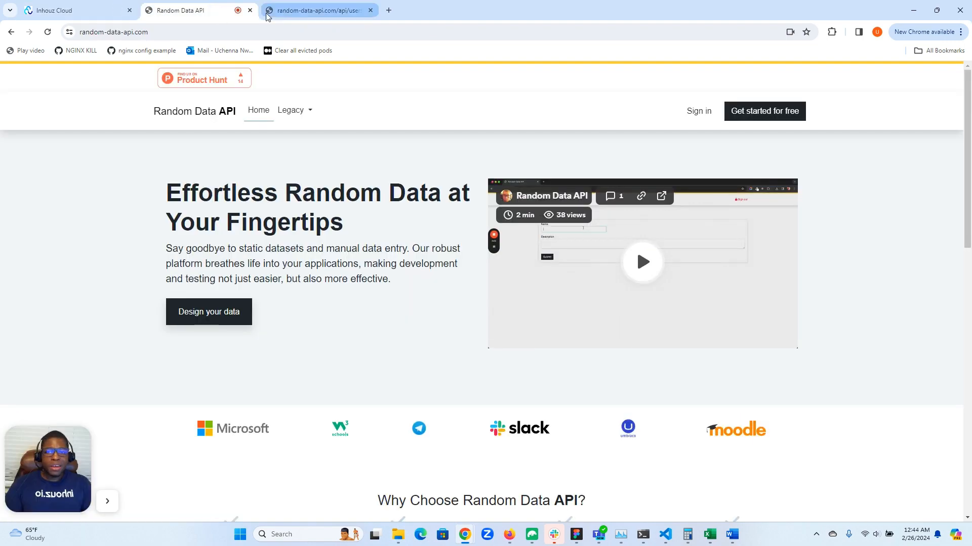
left_click(307, 12)
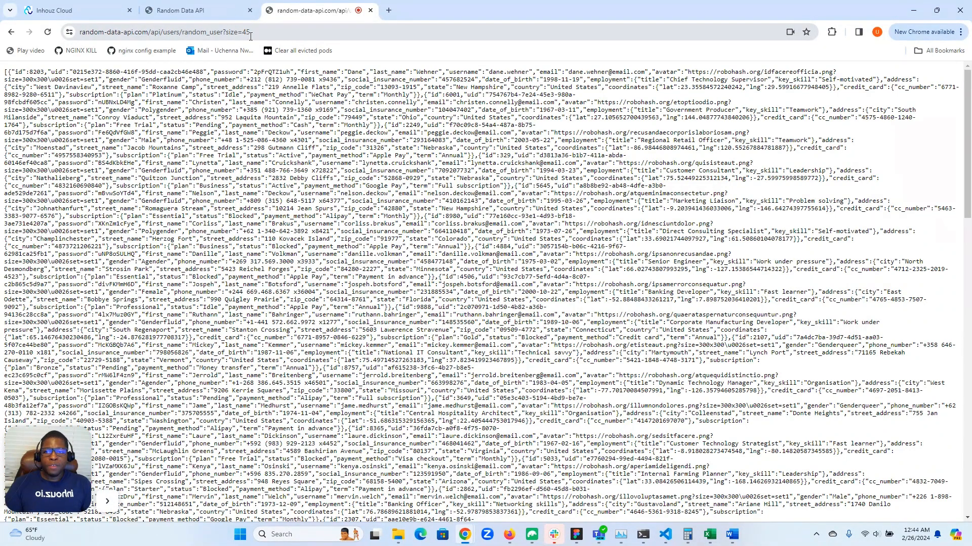
left_click(85, 6)
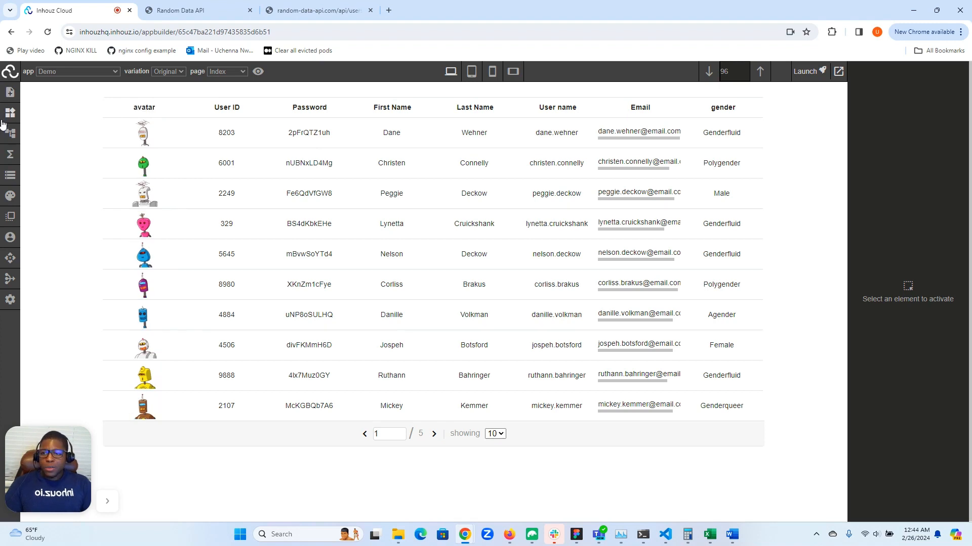
Select table1 and examine its attributes, especially the pagination settings such as serverSidePagination, displayLimit and totalDataRowCount
left_click(7, 135)
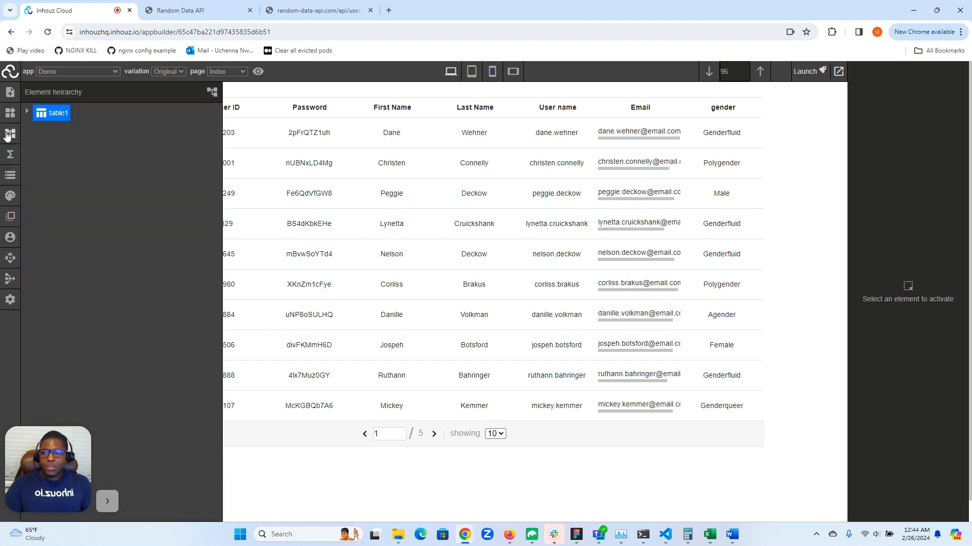
left_click(7, 135)
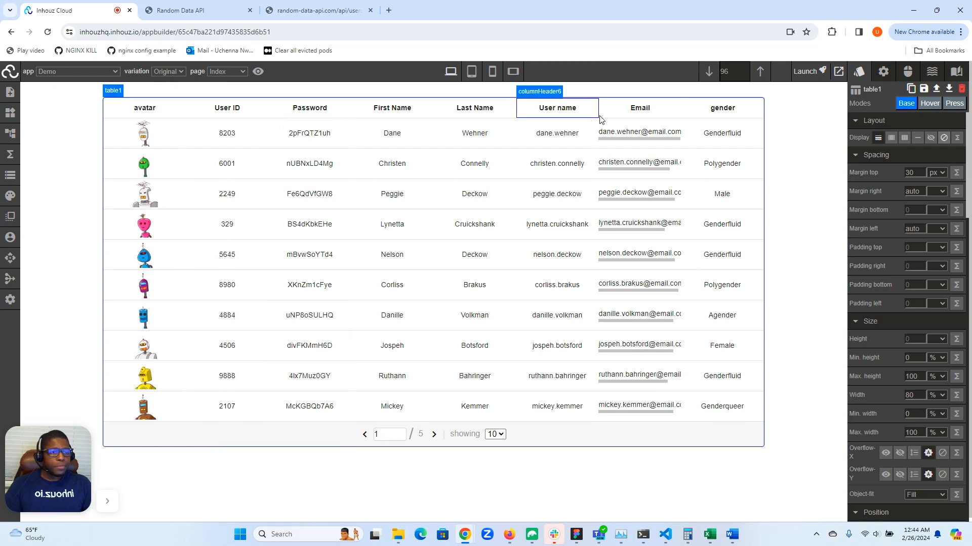
left_click(883, 71)
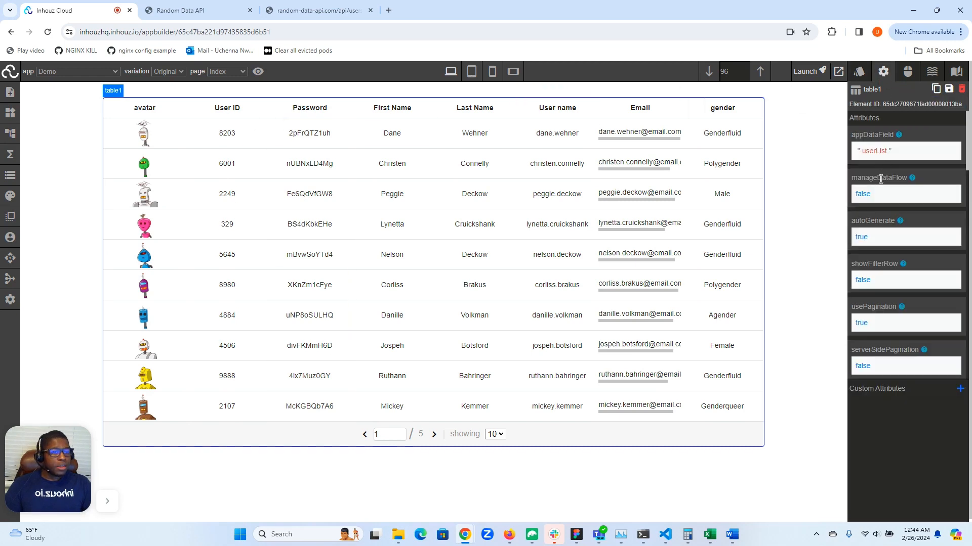
scroll(877, 196, "down", 5)
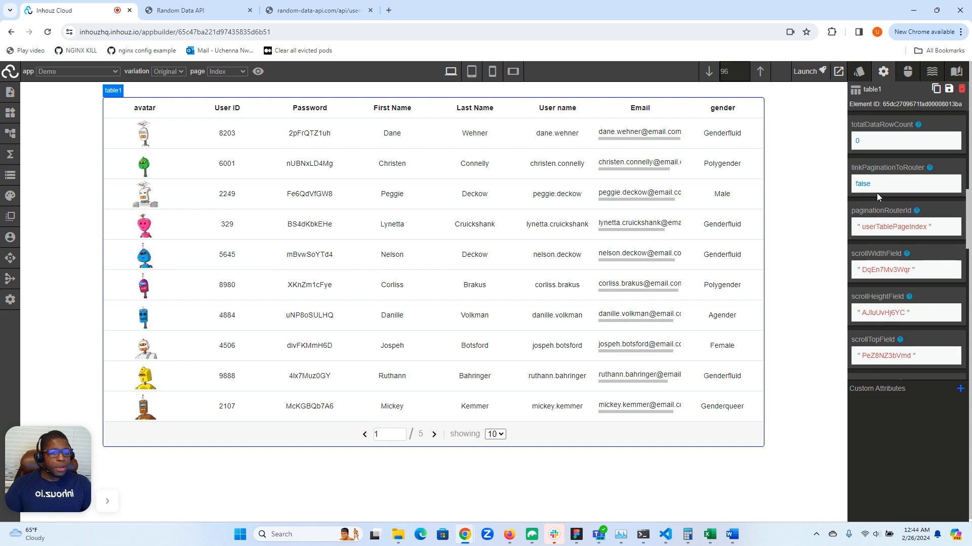
scroll(877, 197, "up", 2)
scroll(876, 196, "up", 2)
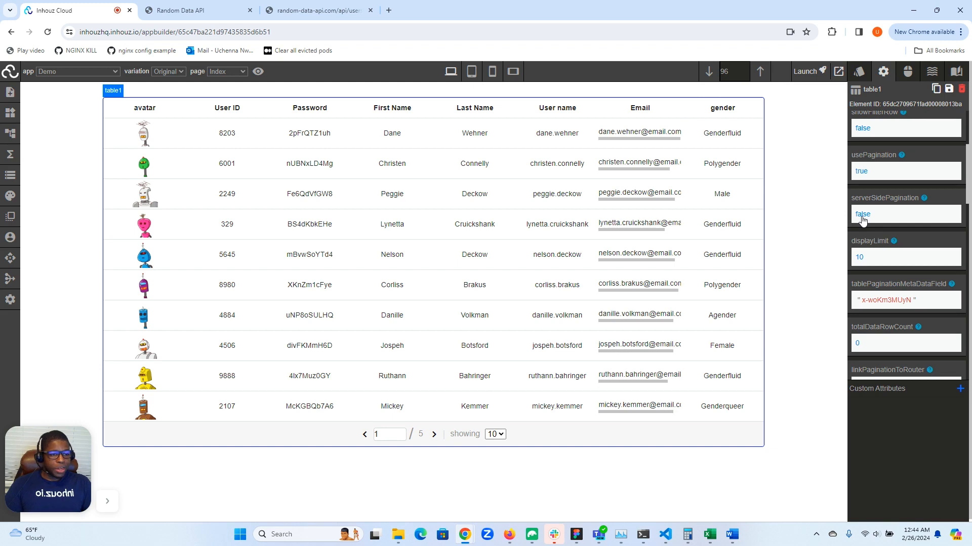
scroll(861, 218, "down", 2)
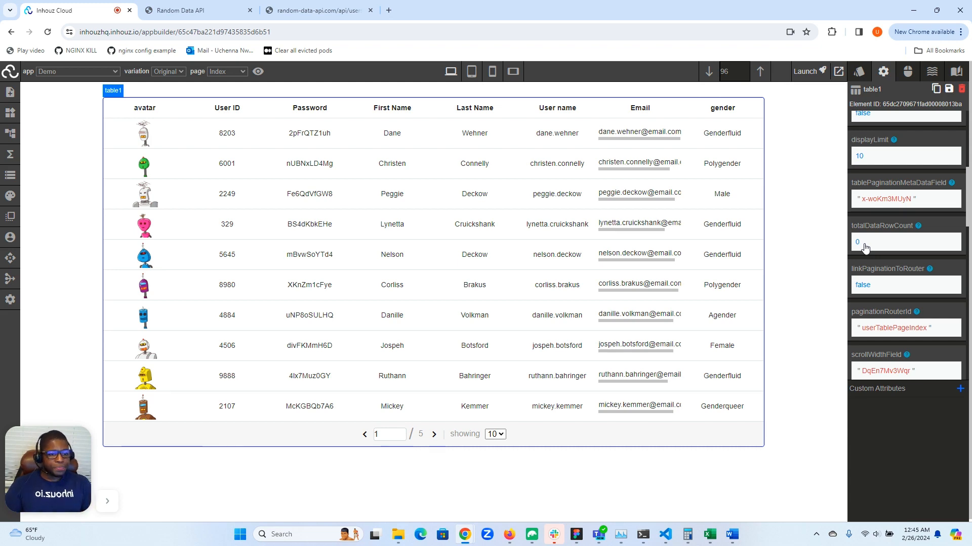
scroll(865, 273, "down", 5)
scroll(866, 286, "up", 5)
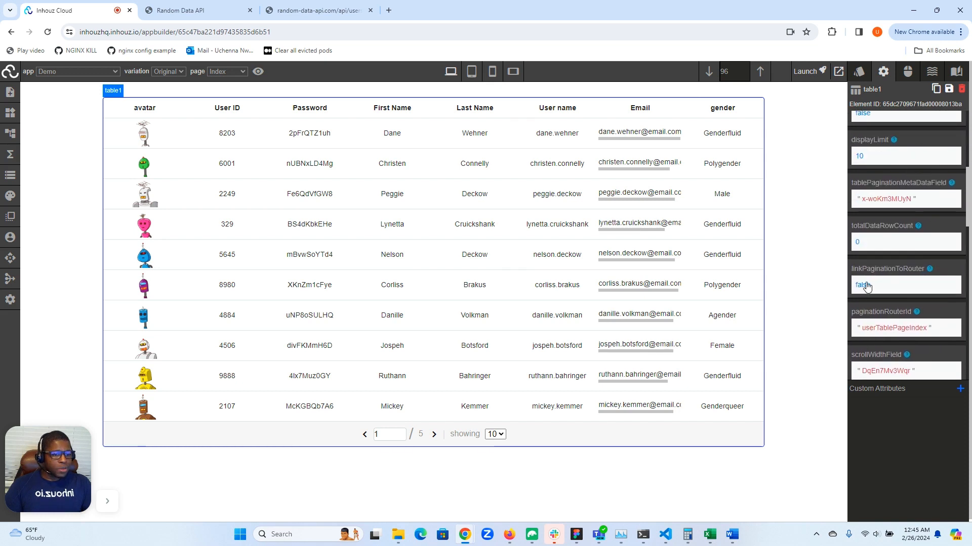
Set table1's tablePaginationMetaDataField to userTablePaginationMetadata and save the app
left_click(884, 204)
triple_click(885, 226)
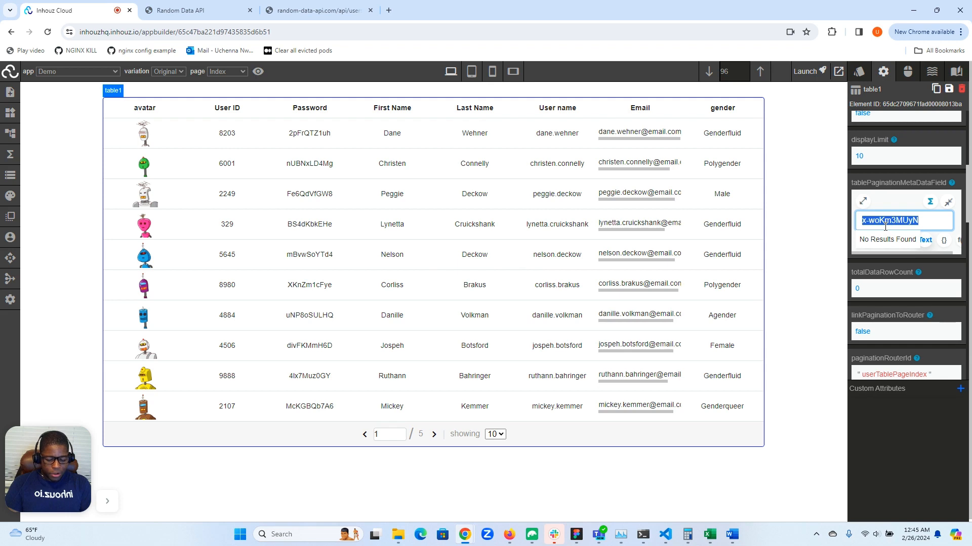
type("user")
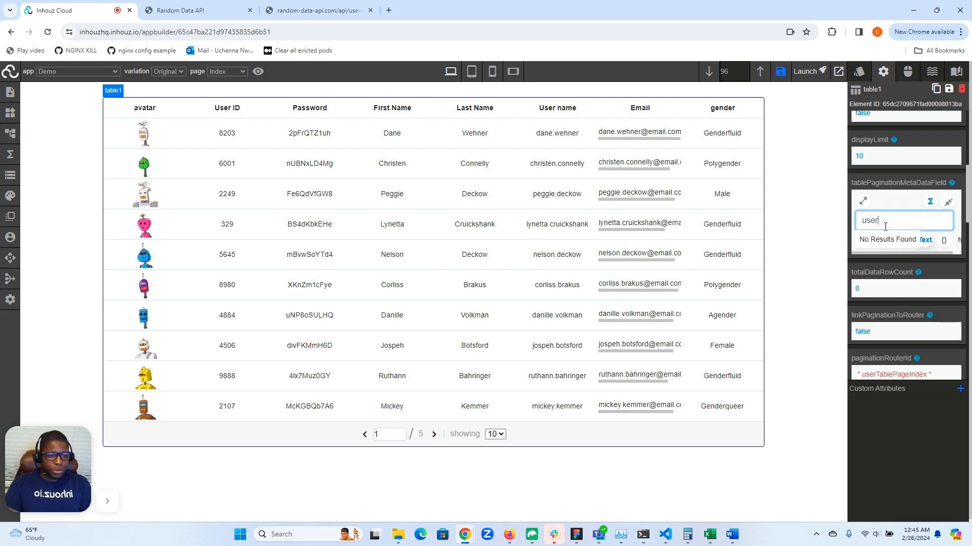
type("TablePaginationMa")
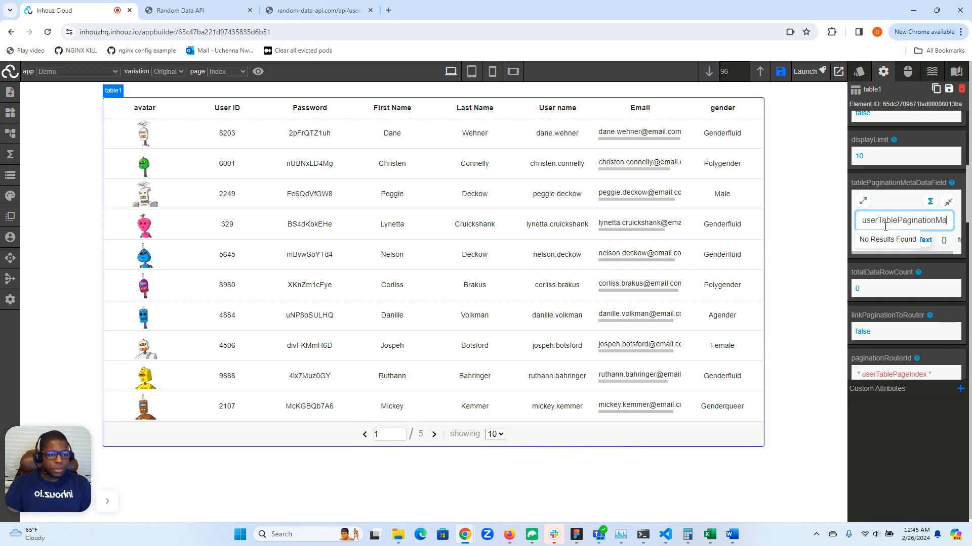
key("BackSpace")
type("etada")
key("BackSpace")
type("ata")
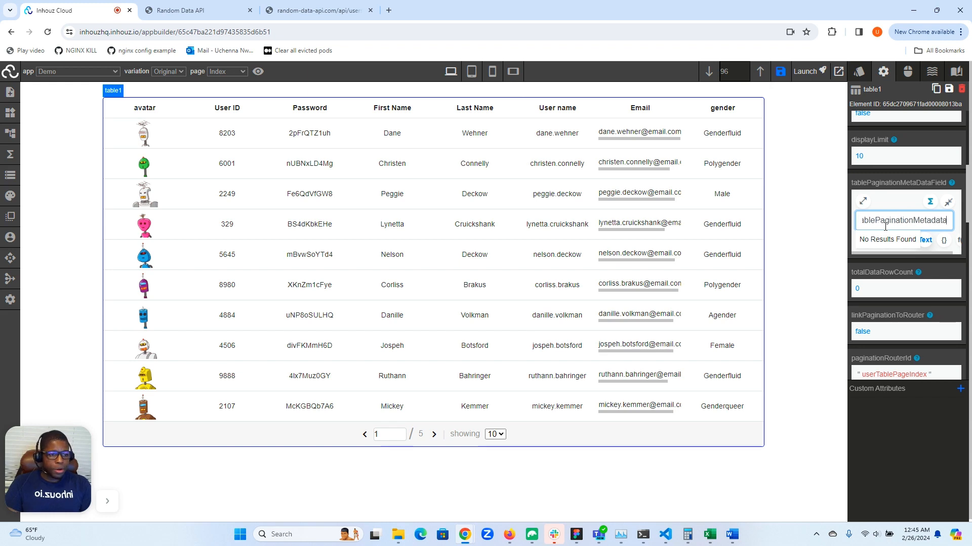
left_click(949, 203)
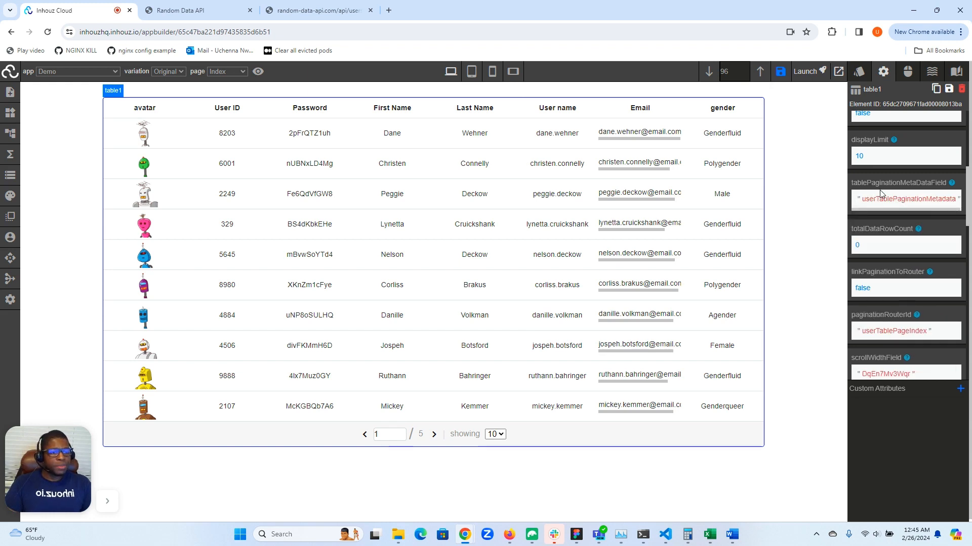
scroll(881, 194, "up", 5)
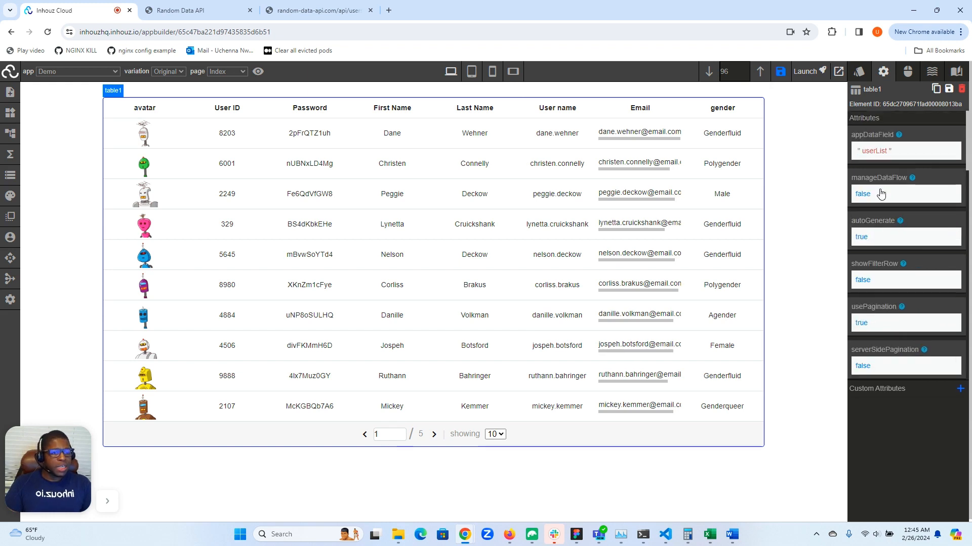
left_click(780, 74)
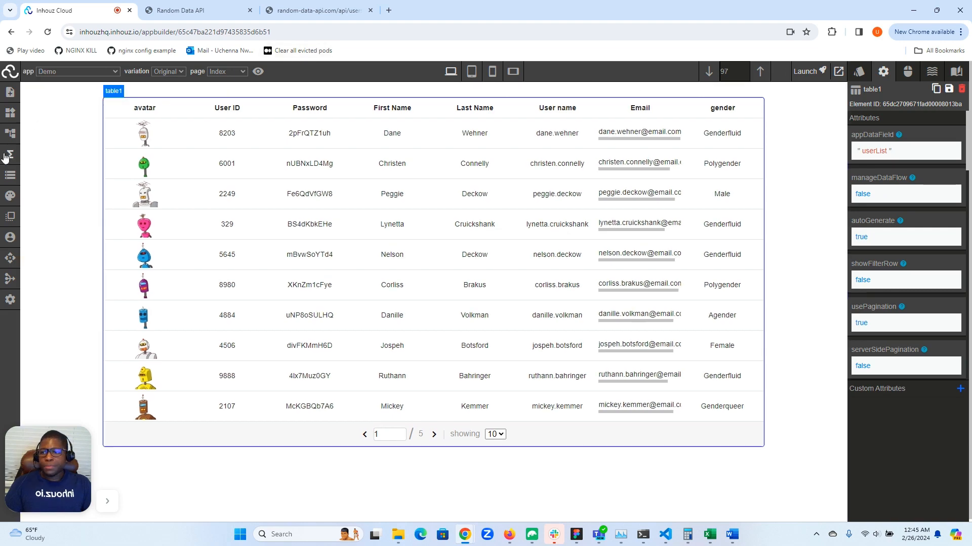
Replace the initial app data with a JSON object holding only an empty userList array, and save the app
left_click(10, 176)
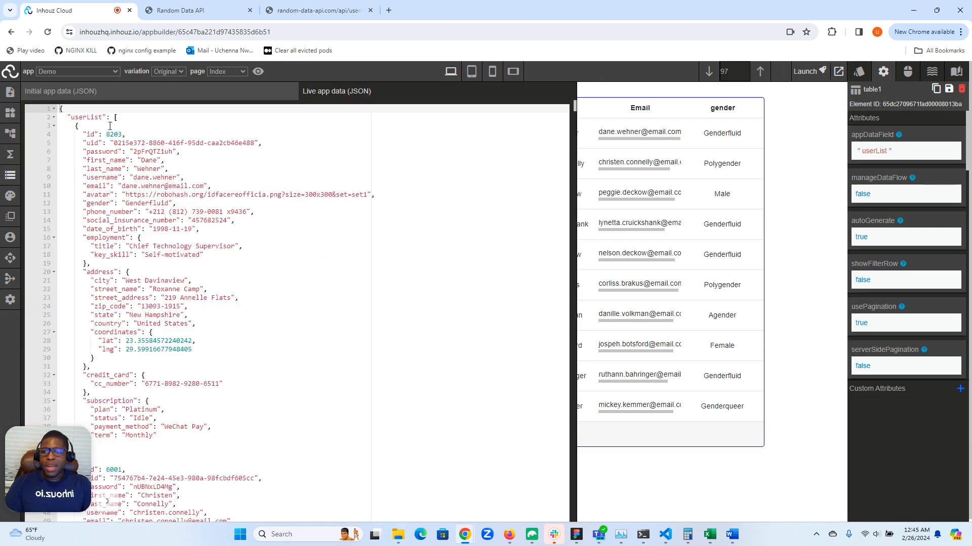
left_click(117, 92)
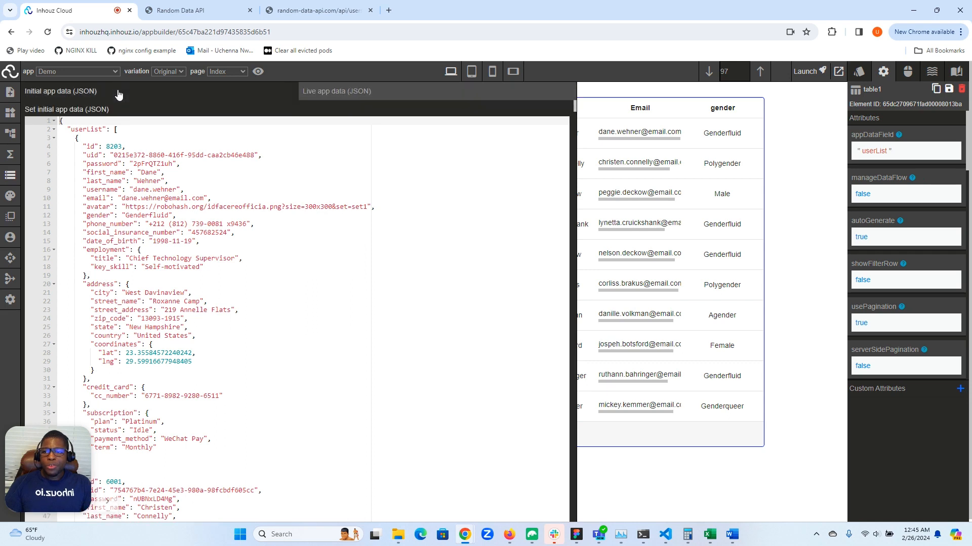
left_click(129, 139)
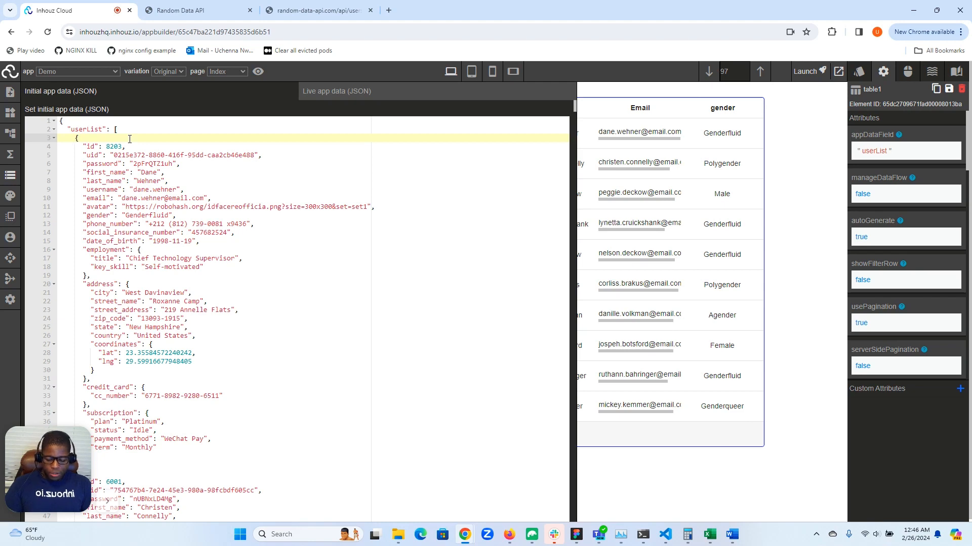
key("ctrl+a")
key("BackSpace")
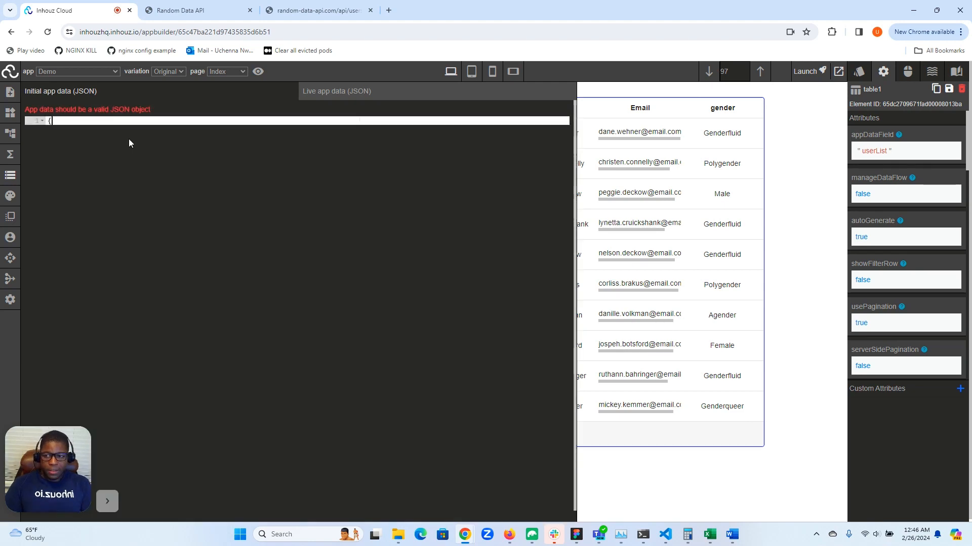
type("{")
key("Return")
type("\"user")
type("List")
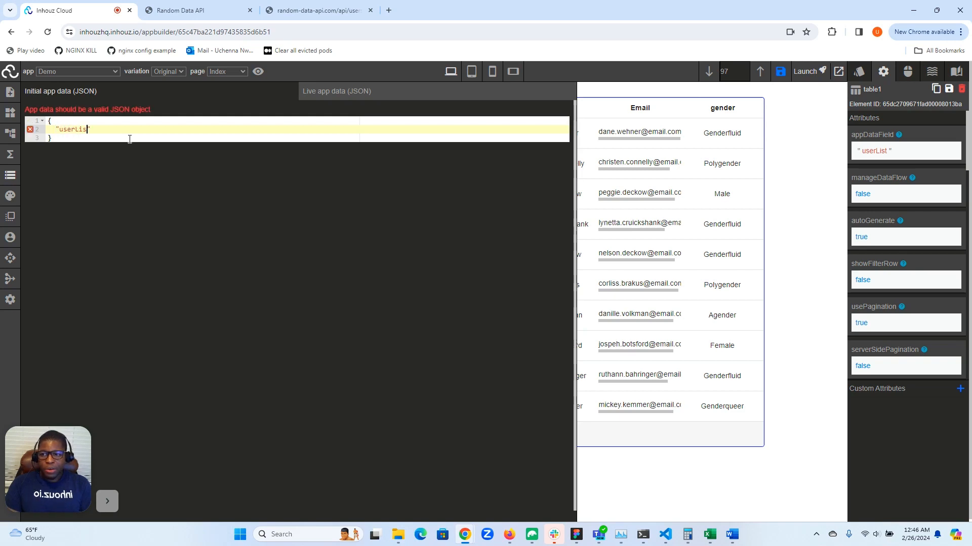
type(" : [")
left_click(6, 177)
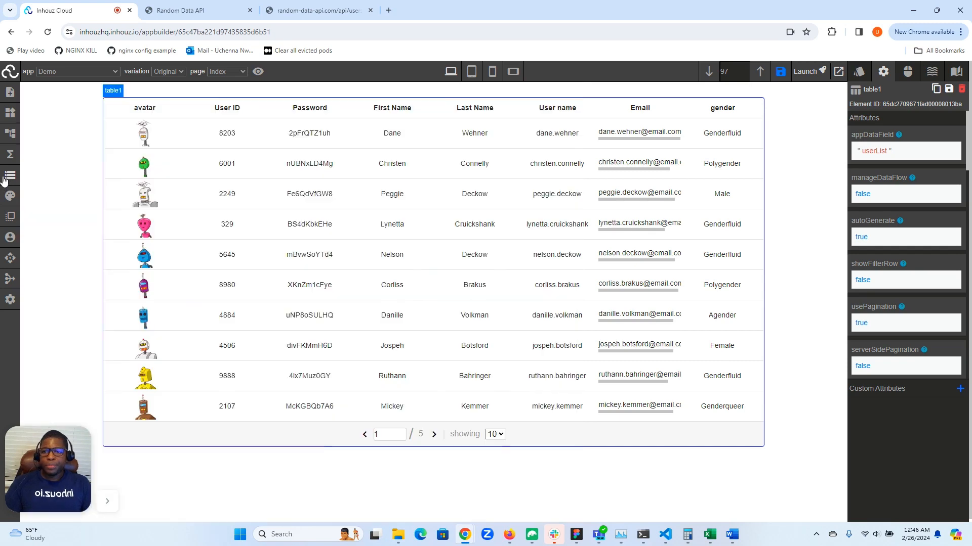
left_click(782, 72)
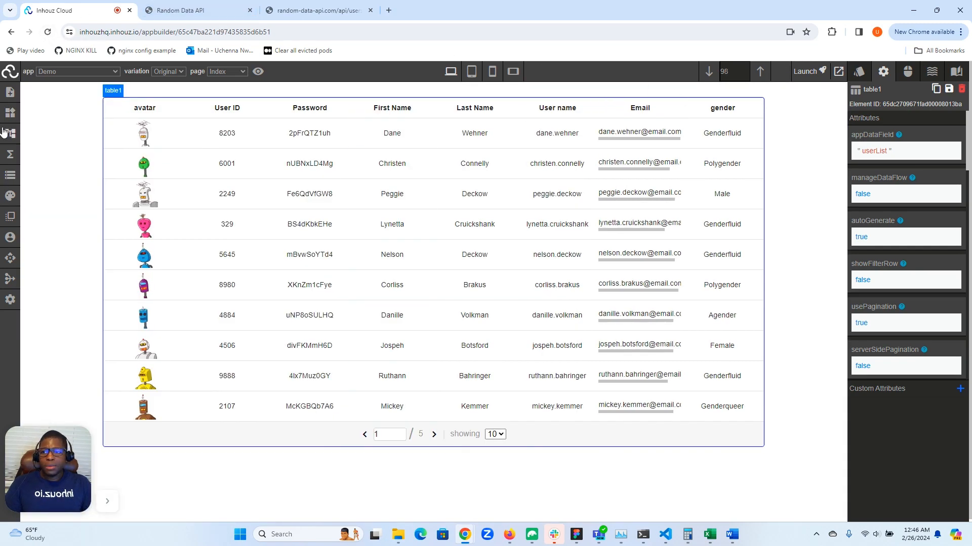
Add a userListTotalCount field with the value 0 below userList in the initial app data
left_click(9, 177)
left_click(128, 131)
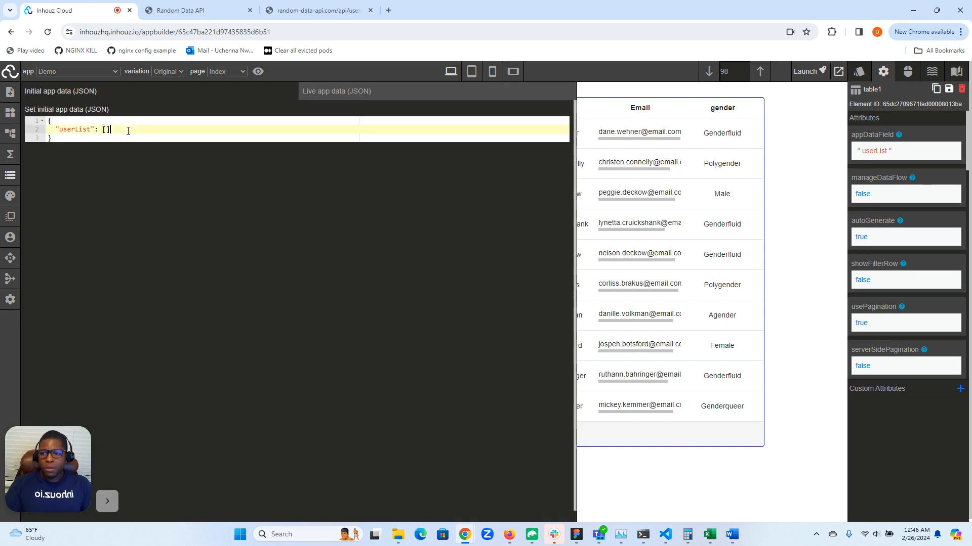
type(",")
key("Return")
type("\"user")
type("List")
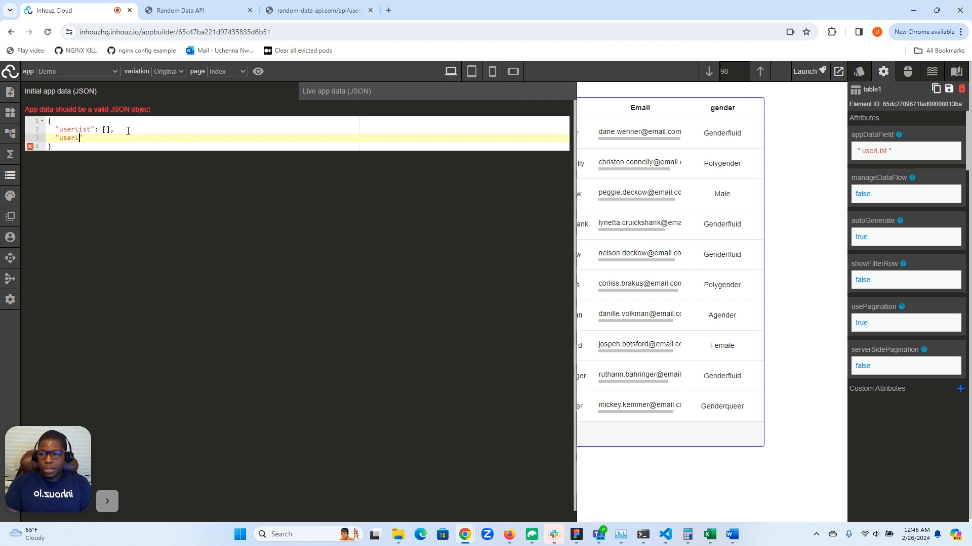
type("TotalCo")
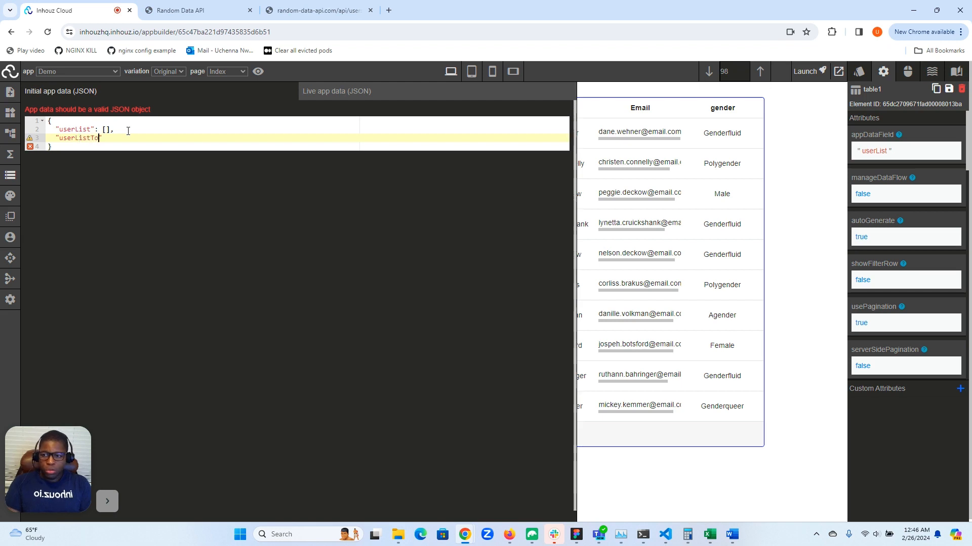
type("unt")
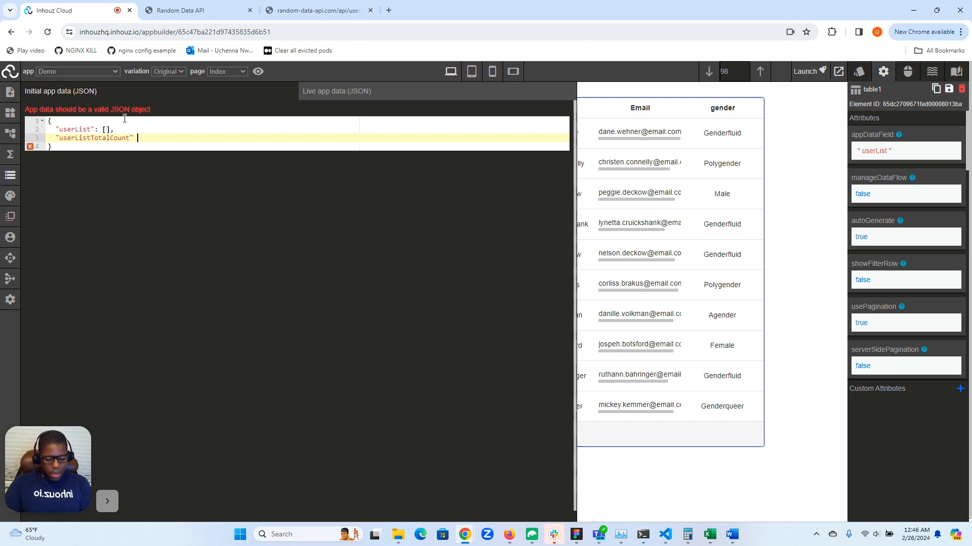
type("\" : 0")
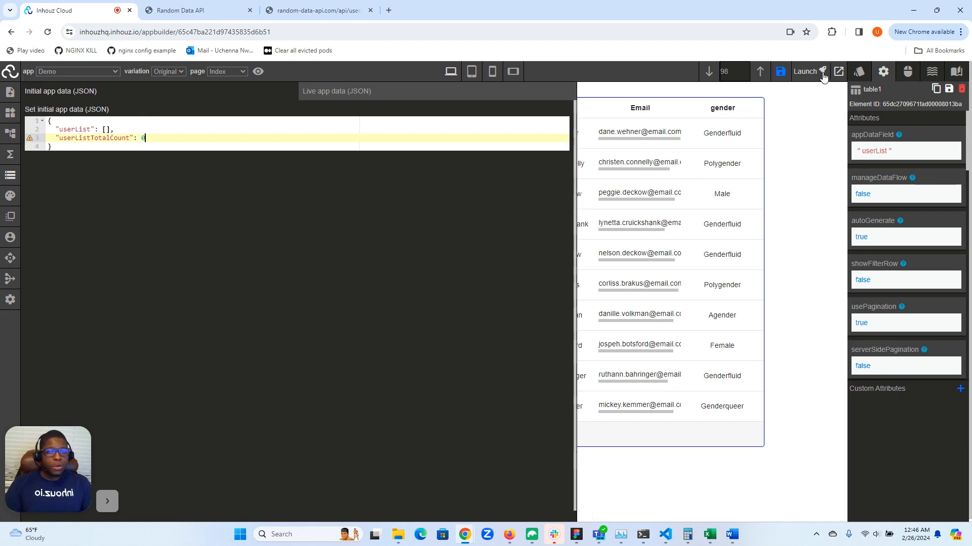
Save the app and reload the app builder page
left_click(782, 72)
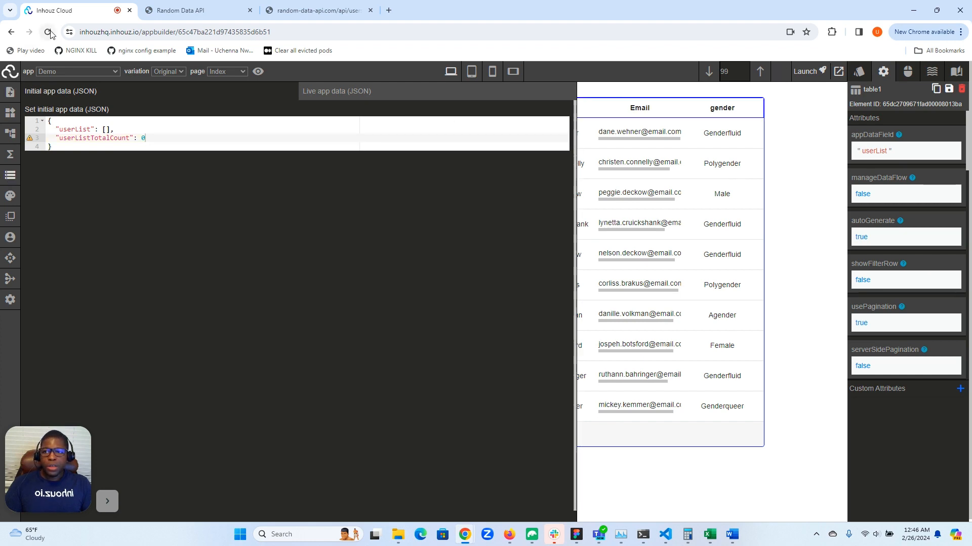
left_click(10, 134)
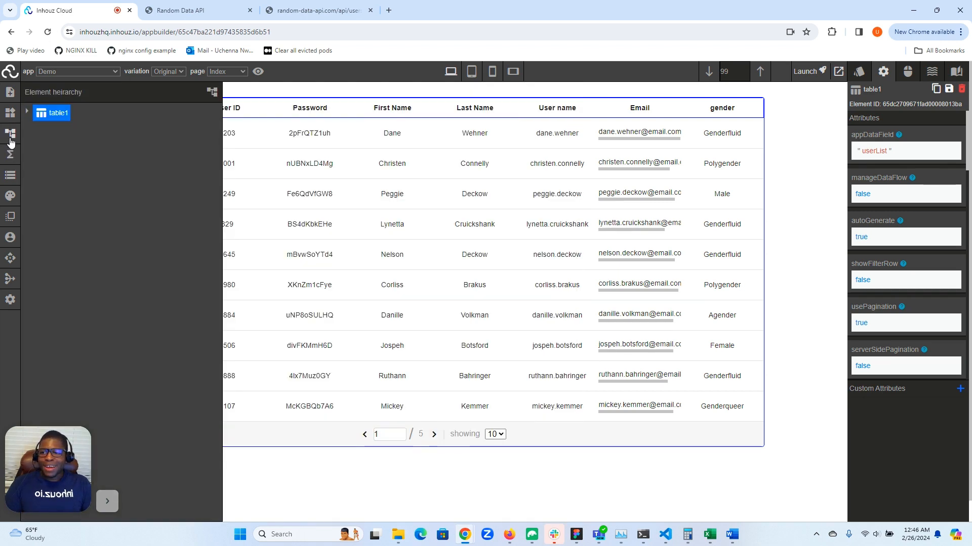
left_click(47, 32)
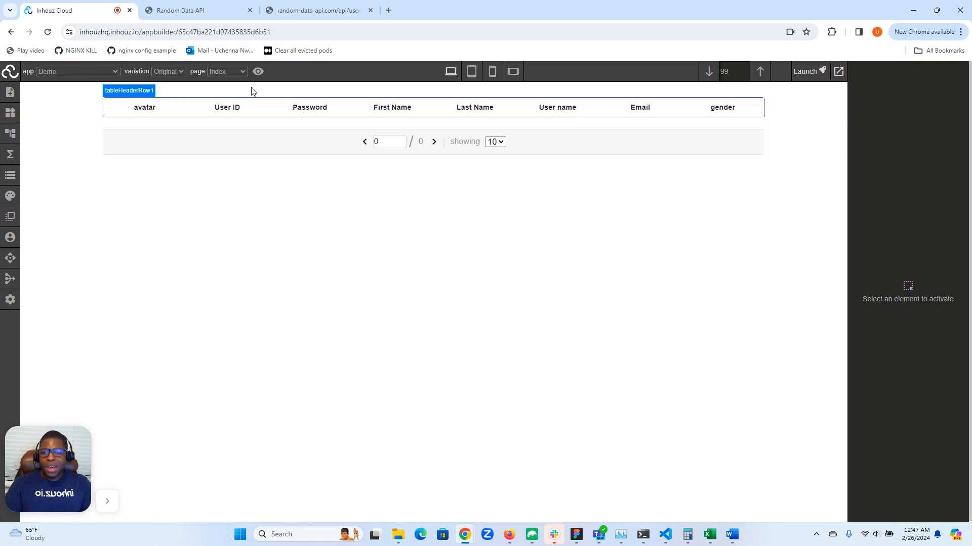
Copy the userListTotalCount field name from the live app data
left_click(9, 176)
double_click(77, 118)
double_click(102, 127)
key("ctrl+c")
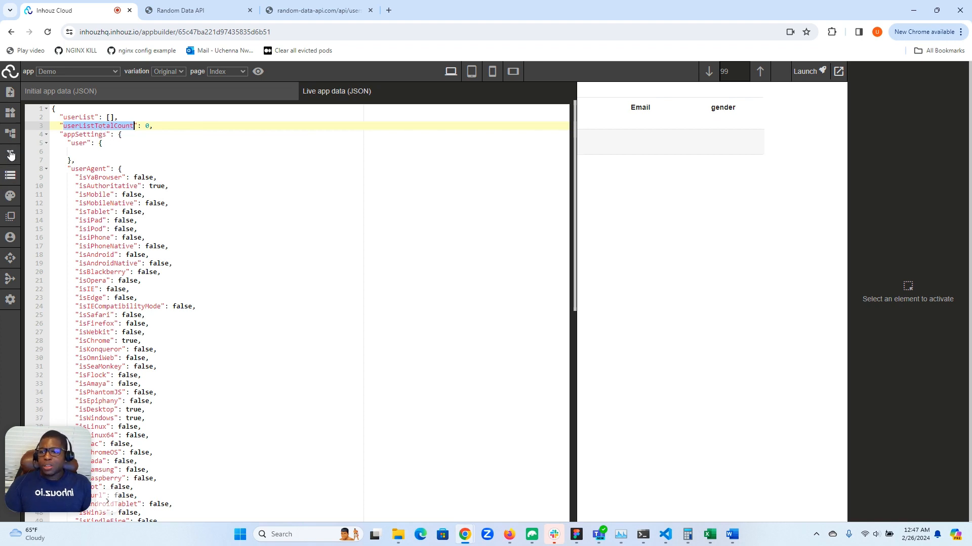
Select table1 in the element hierarchy and switch its totalDataRowCount attribute to a code value
left_click(10, 134)
left_click(61, 112)
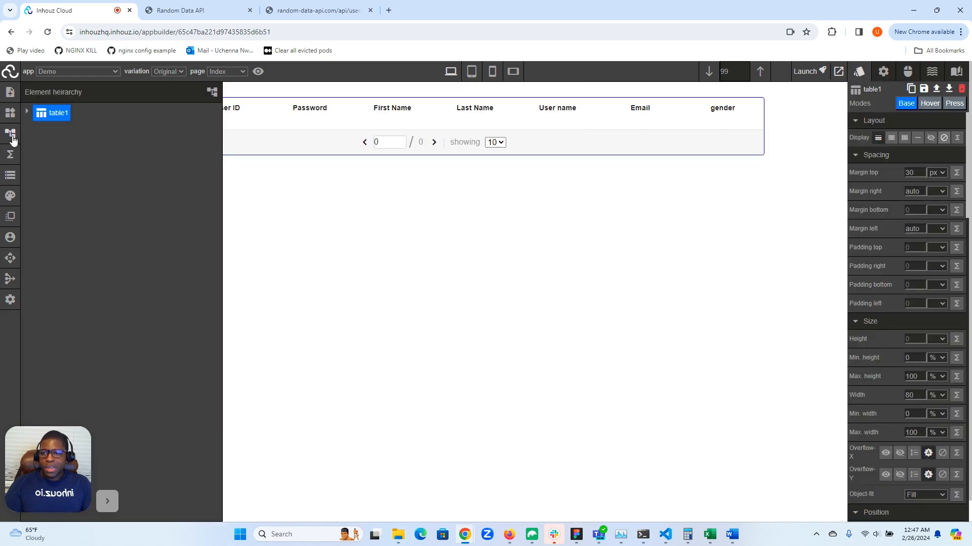
left_click(10, 133)
left_click(882, 75)
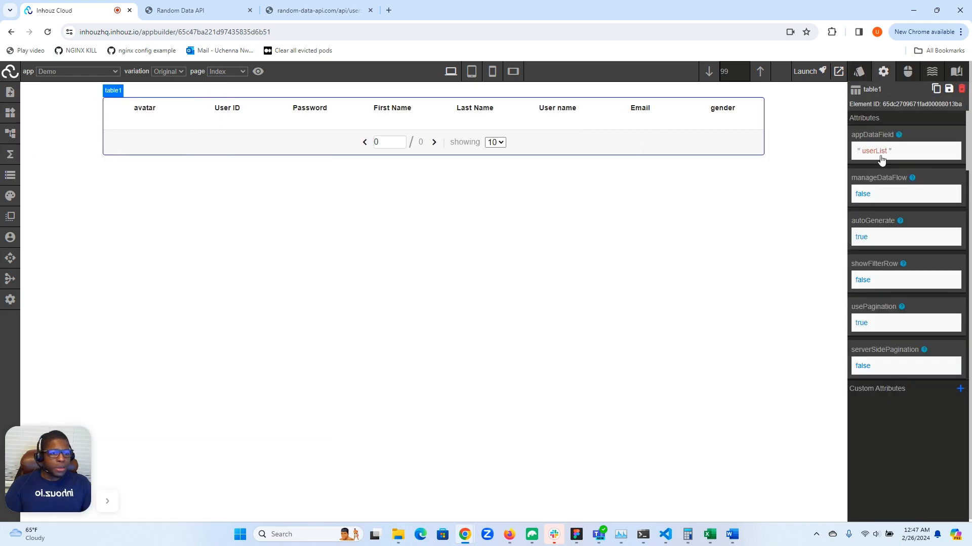
scroll(879, 188, "down", 5)
scroll(881, 191, "down", 2)
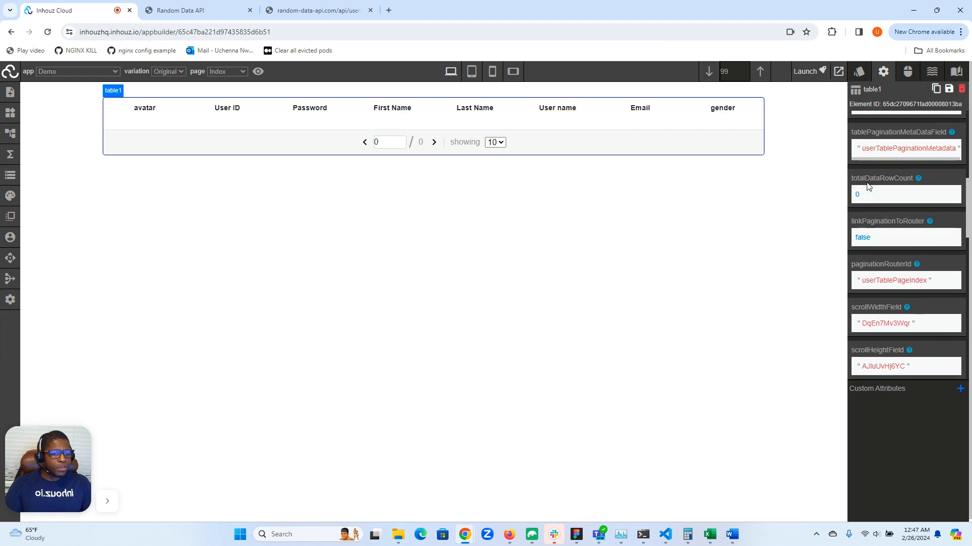
left_click(866, 198)
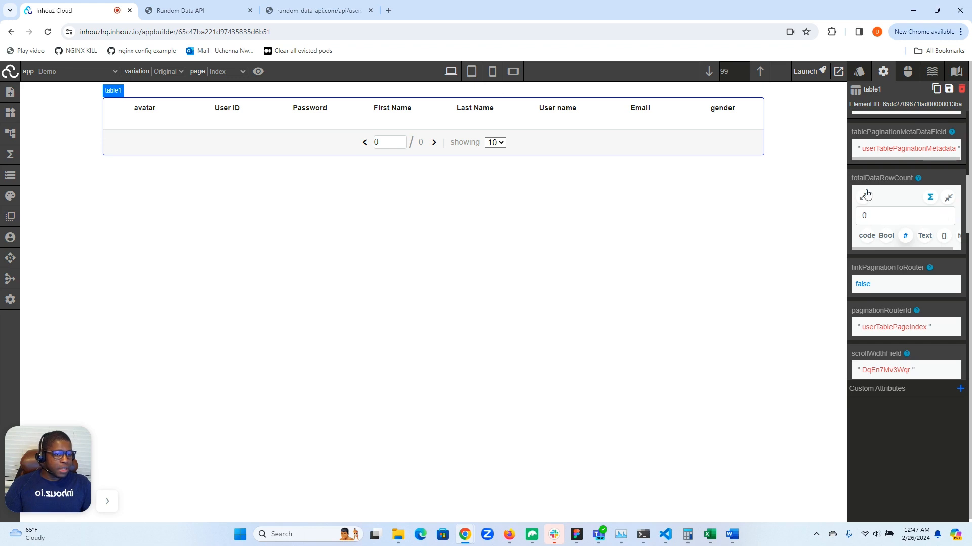
left_click(866, 236)
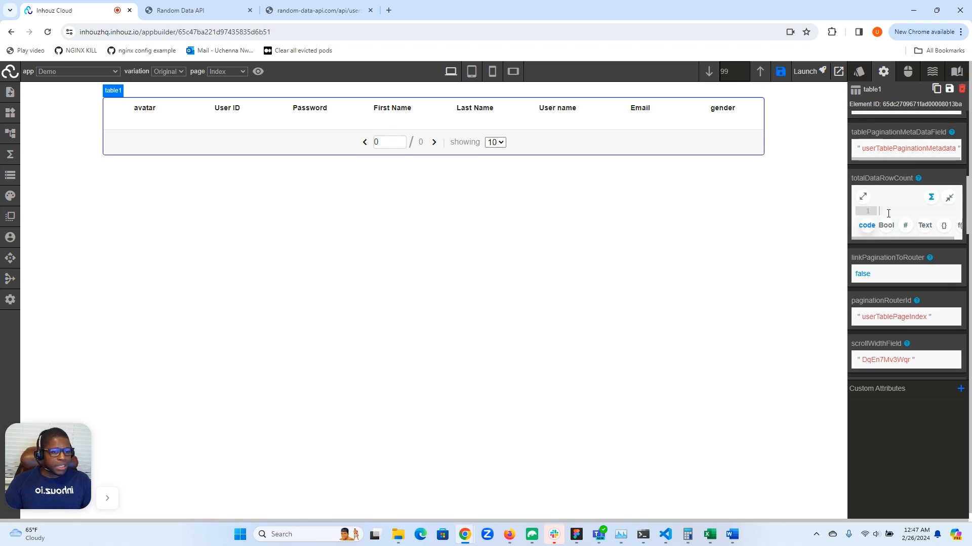
Enter PARAMETER.App_Data.userListTotalCount as the totalDataRowCount code in the expanded editor and close it
left_click(862, 197)
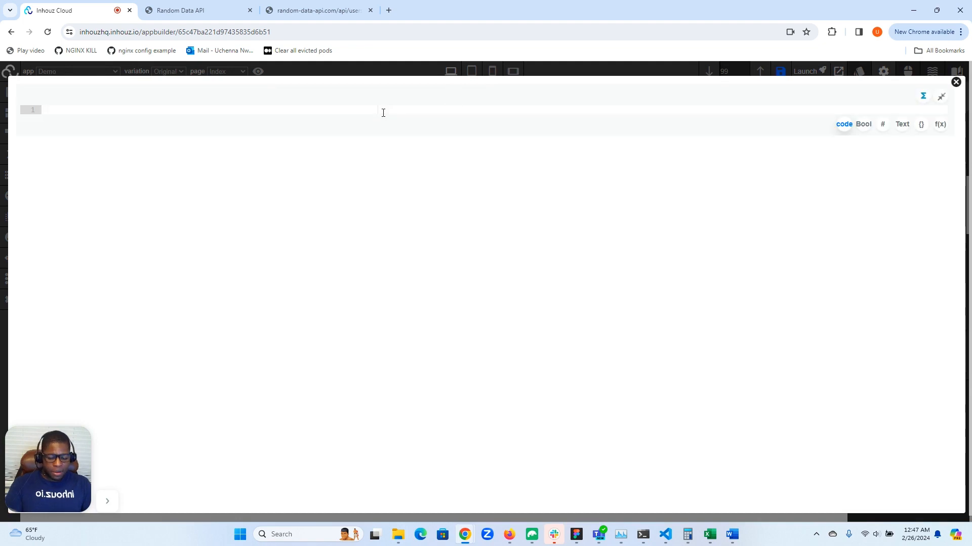
type("PARAME")
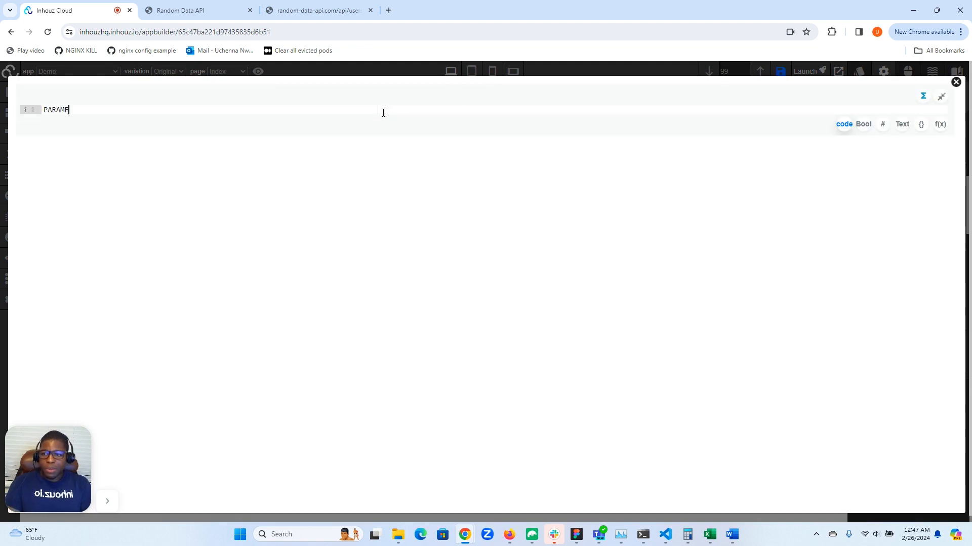
type("TER.App_Data.")
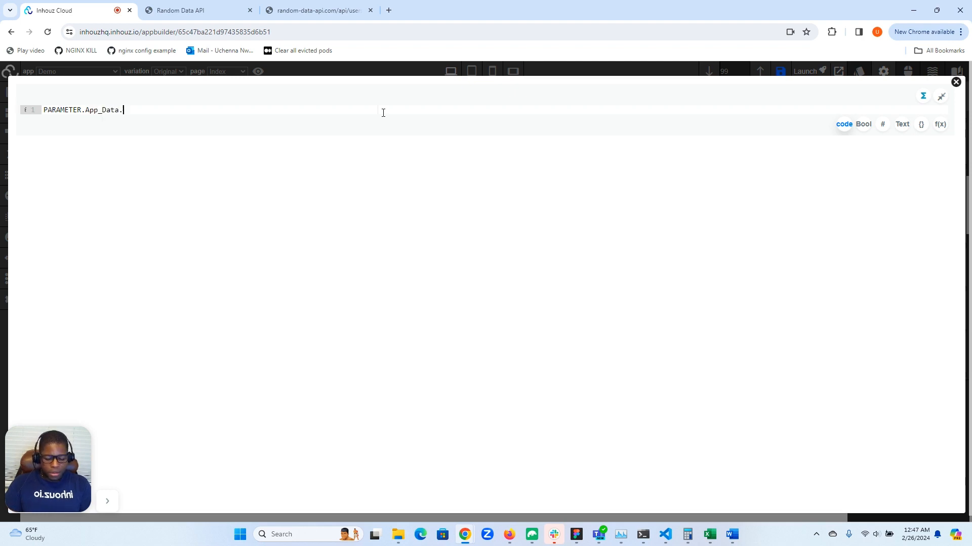
key("ctrl+v")
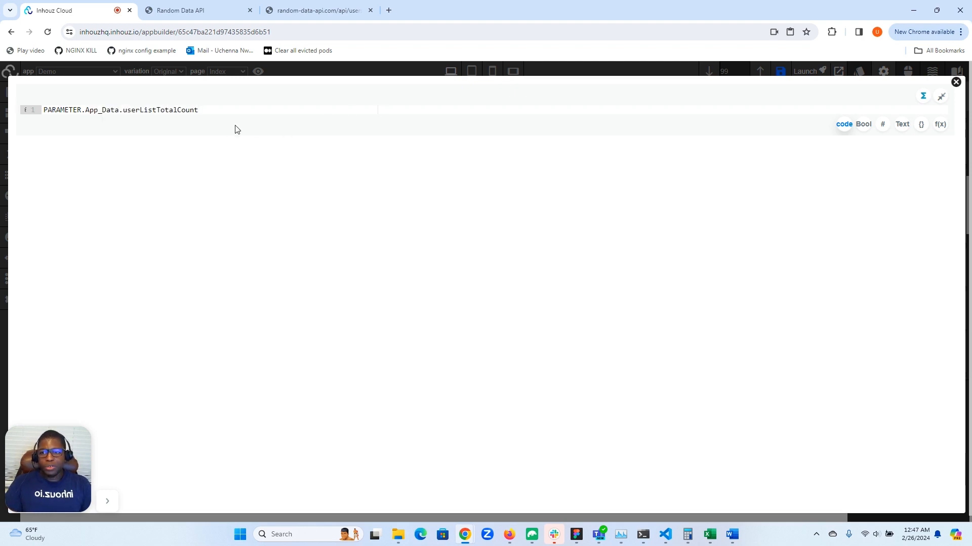
left_click(956, 81)
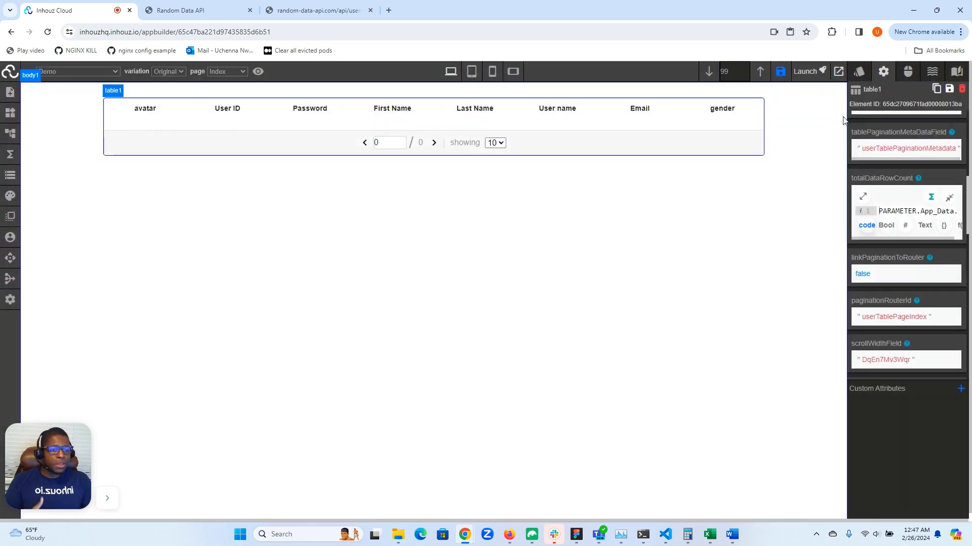
Set table1's serverSidePagination attribute to true
scroll(874, 189, "up", 4)
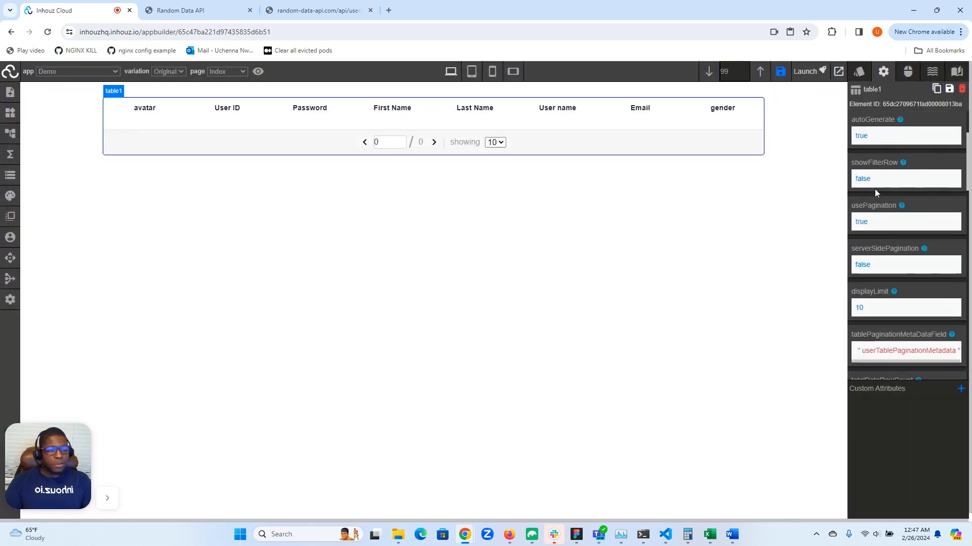
scroll(875, 190, "down", 2)
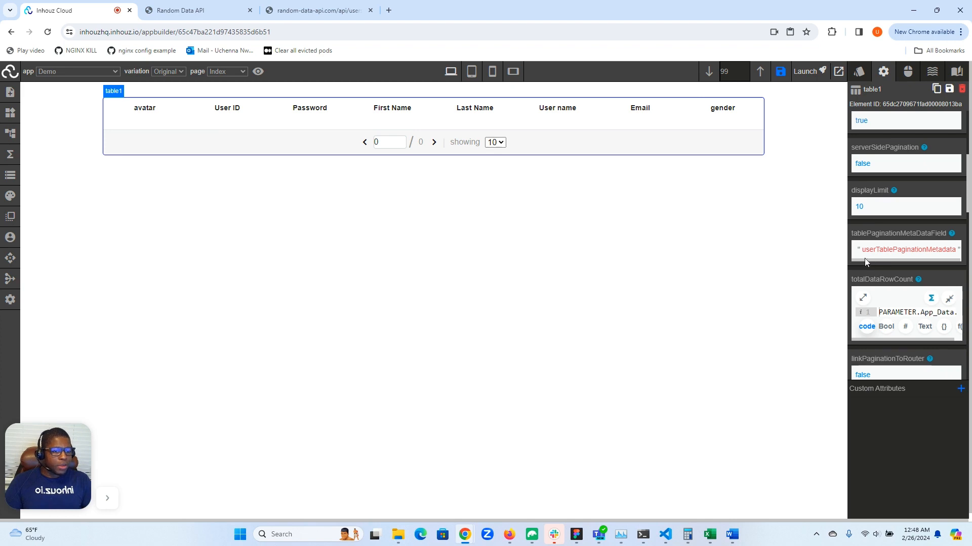
left_click_drag(864, 260, 861, 256)
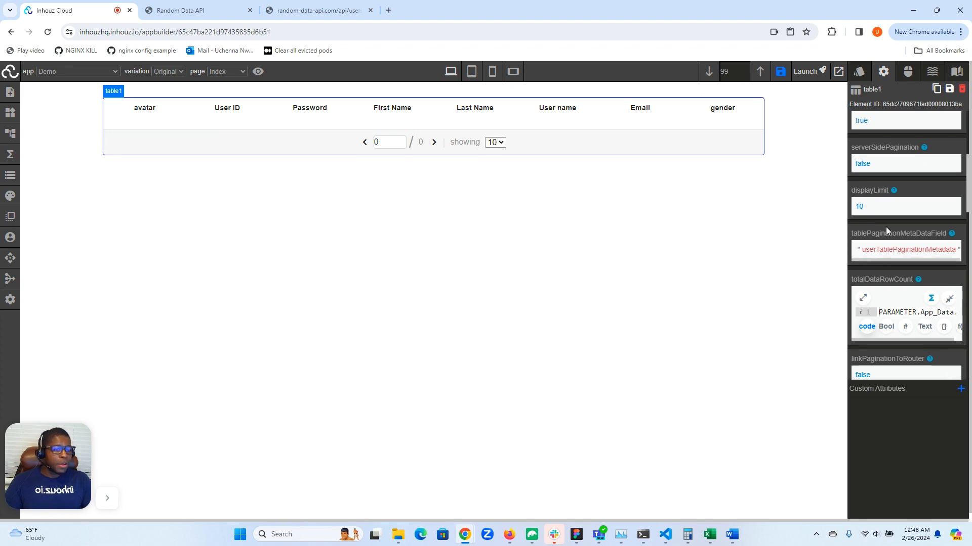
scroll(886, 228, "up", 4)
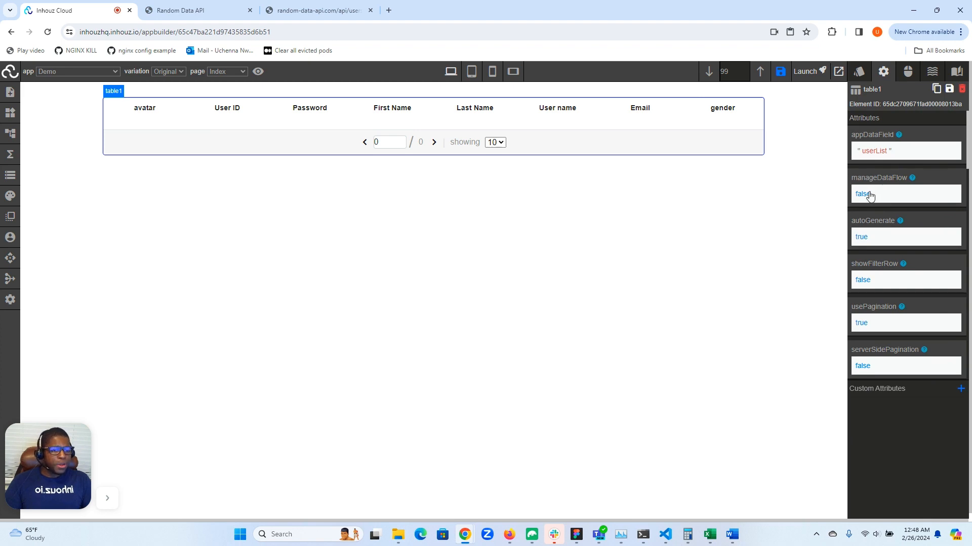
scroll(871, 243, "down", 2)
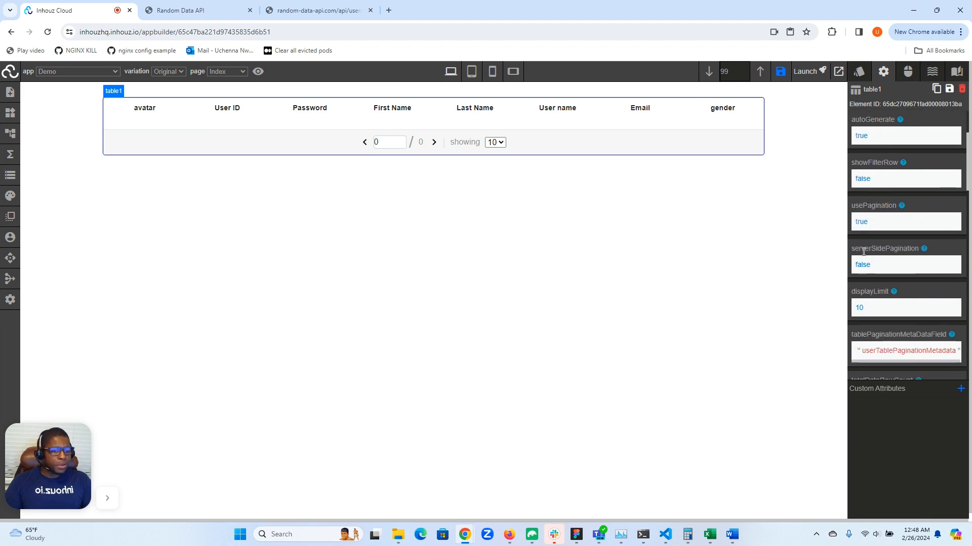
left_click(861, 264)
left_click(871, 289)
left_click(948, 268)
scroll(936, 267, "down", 2)
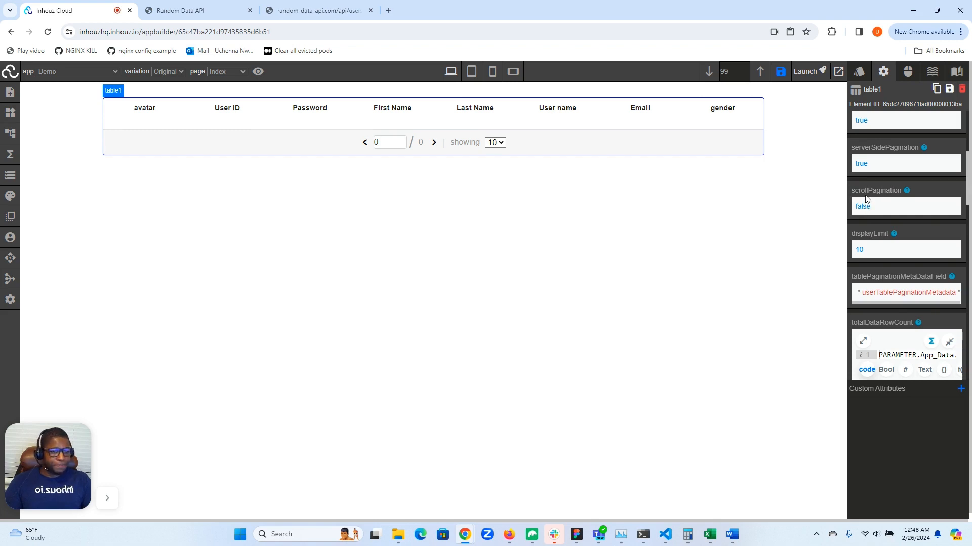
scroll(866, 197, "up", 5)
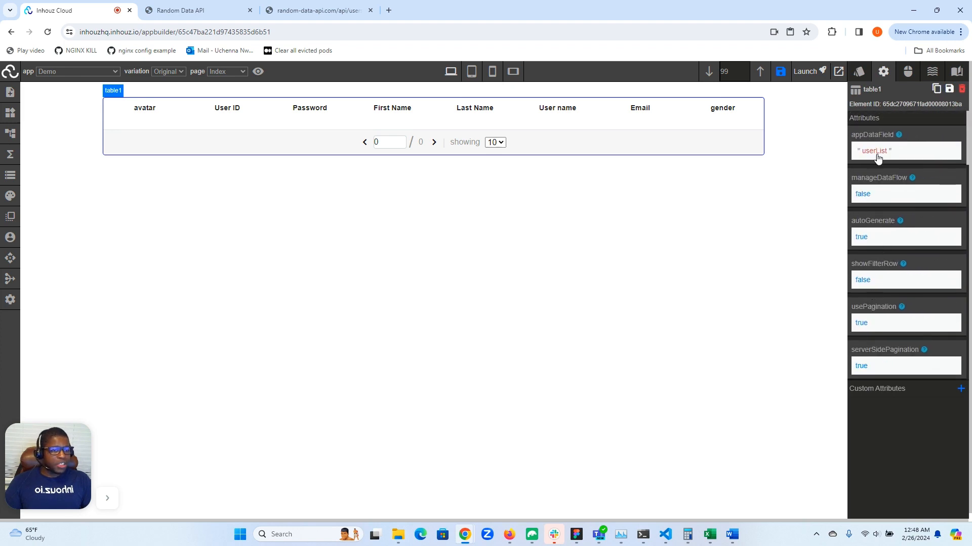
Examine table1's tableDataFetch event and the pagination page index input, and reselect table1 in the element hierarchy
left_click(908, 73)
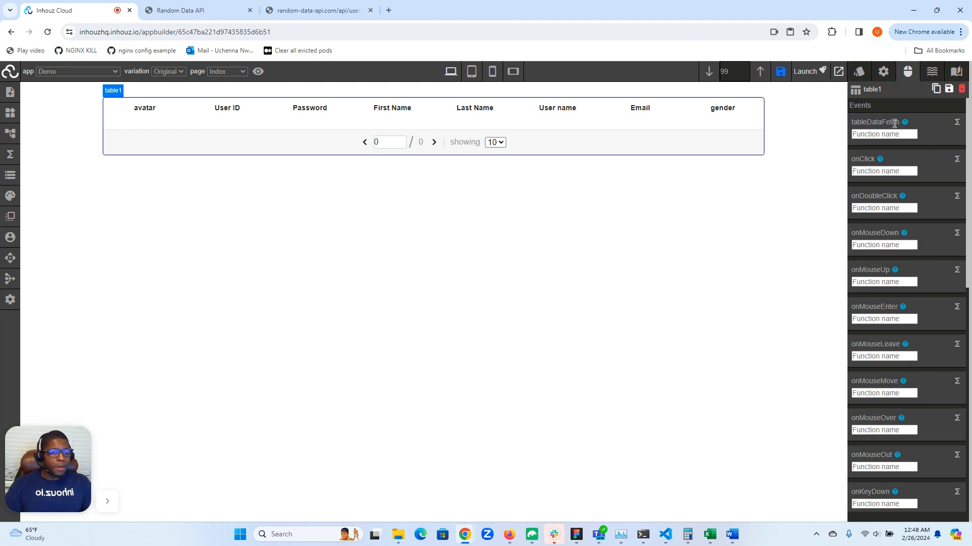
left_click(864, 135)
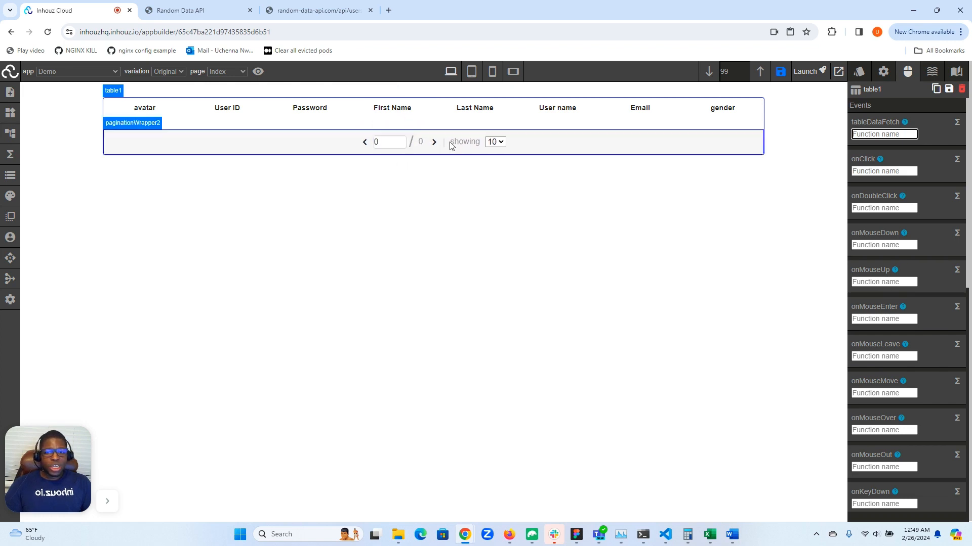
left_click(381, 142)
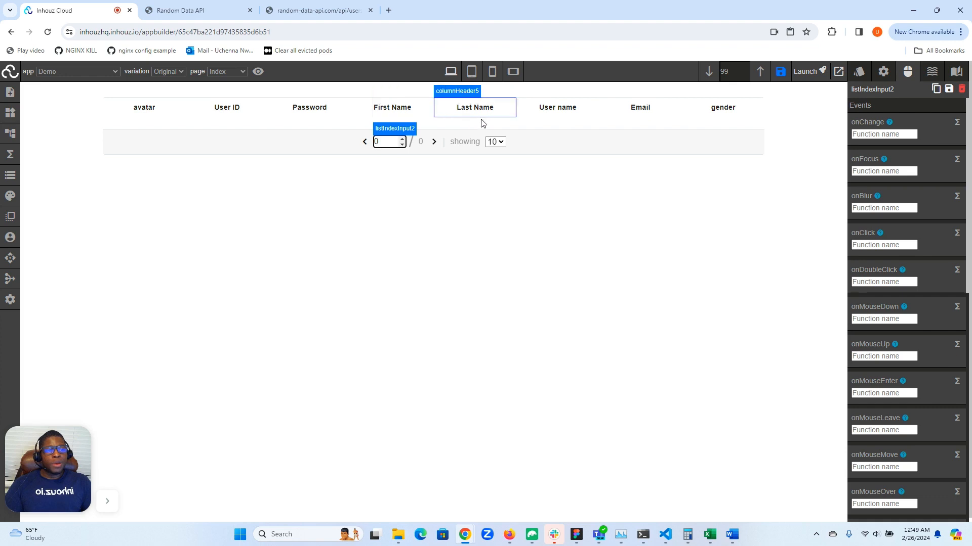
left_click(10, 133)
left_click(48, 113)
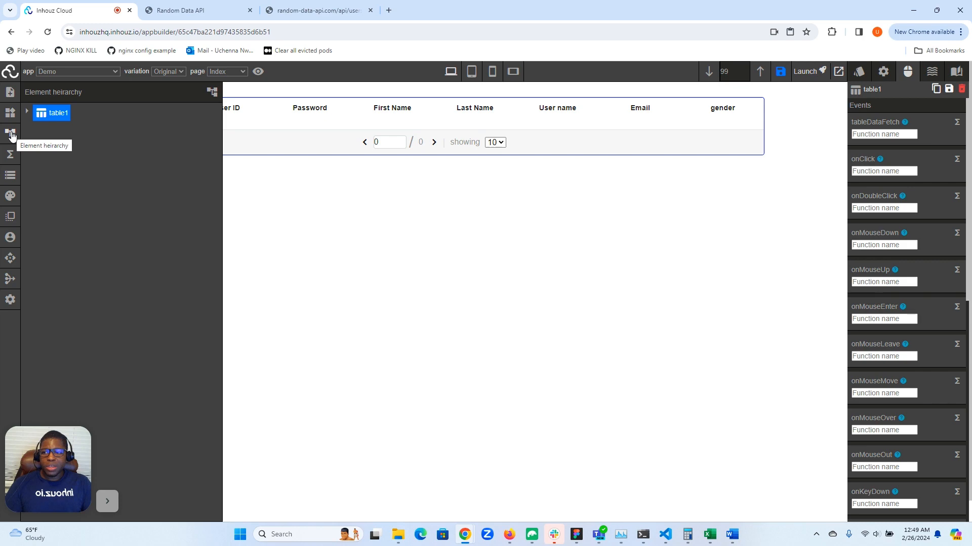
Switch to the random-data-api.com users request and reload it with the size parameter set to 10
left_click(183, 9)
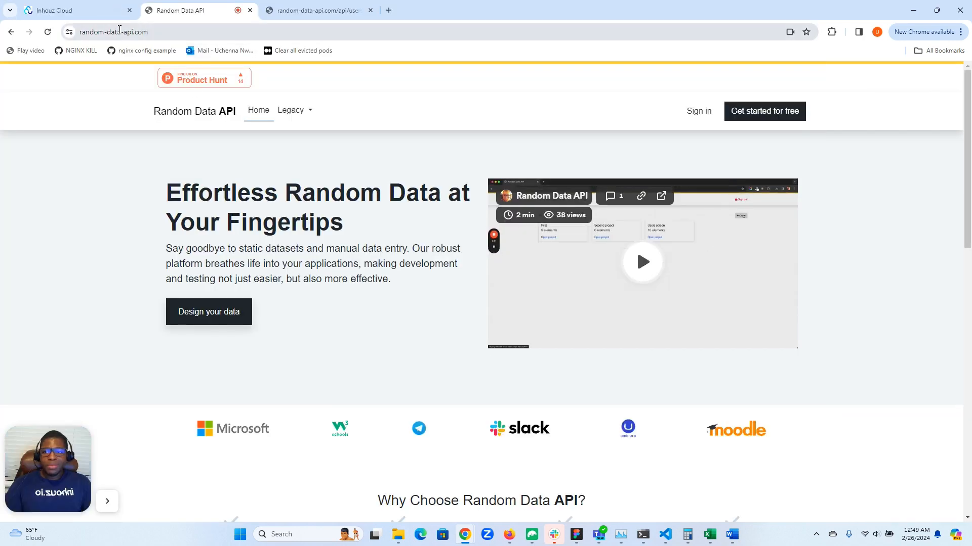
left_click(309, 11)
left_click(274, 32)
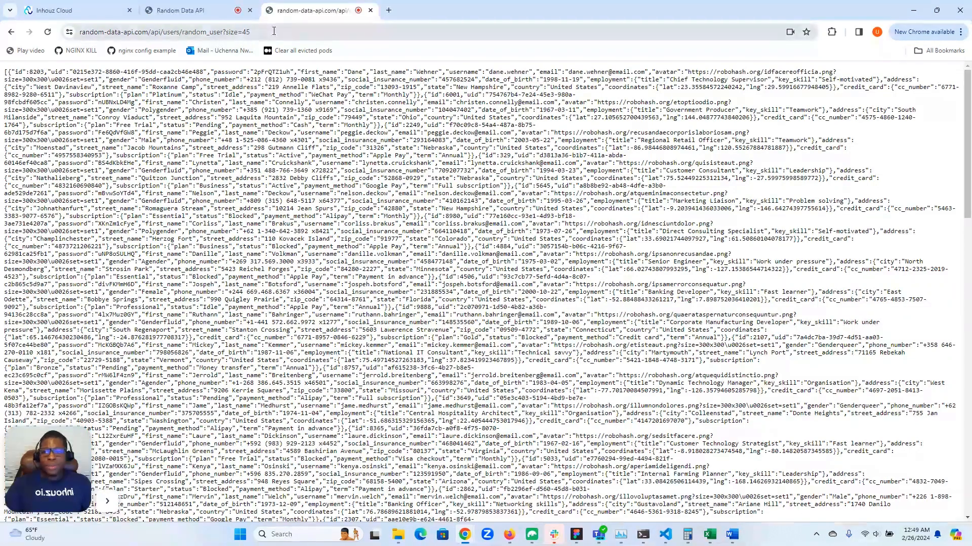
left_click(274, 31)
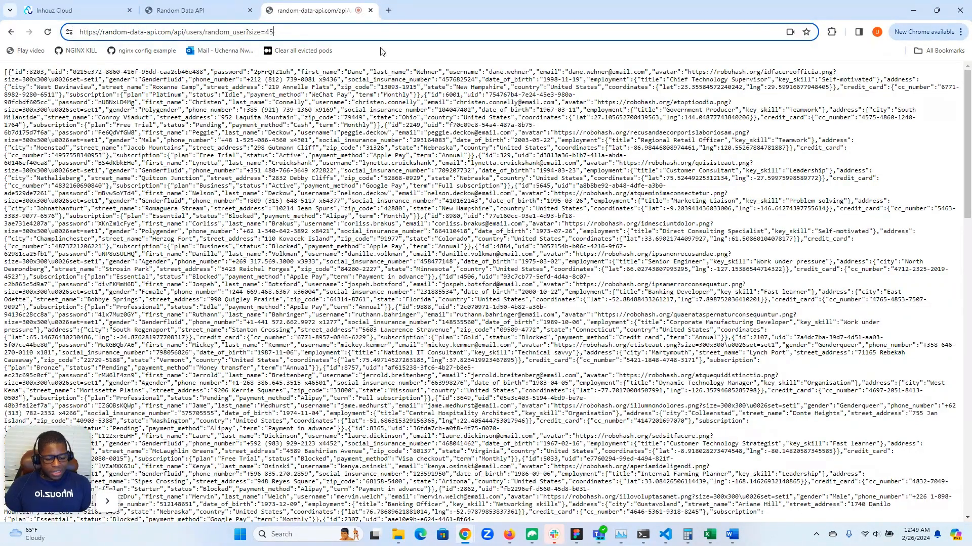
key("BackSpace")
key("BackSpace")
type("10")
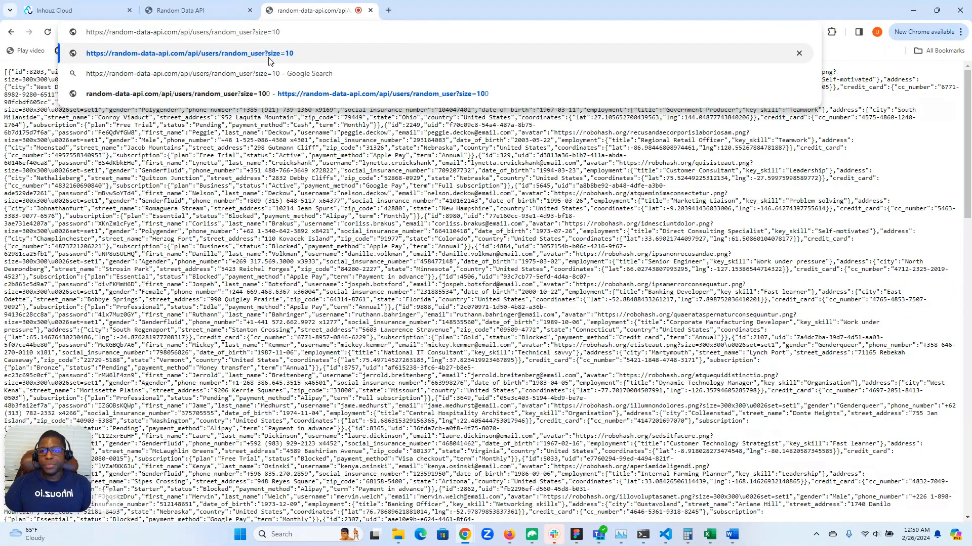
left_click(197, 10)
left_click(306, 12)
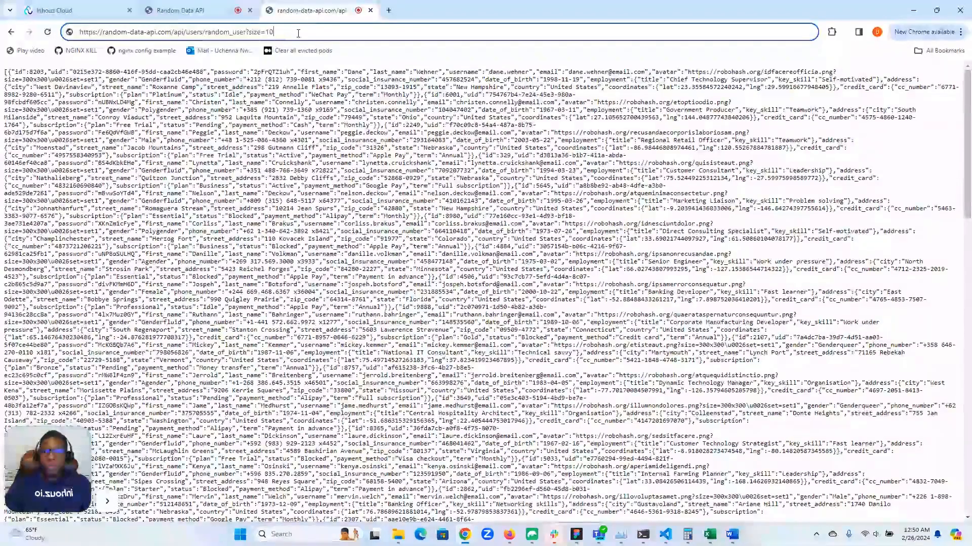
key("Return")
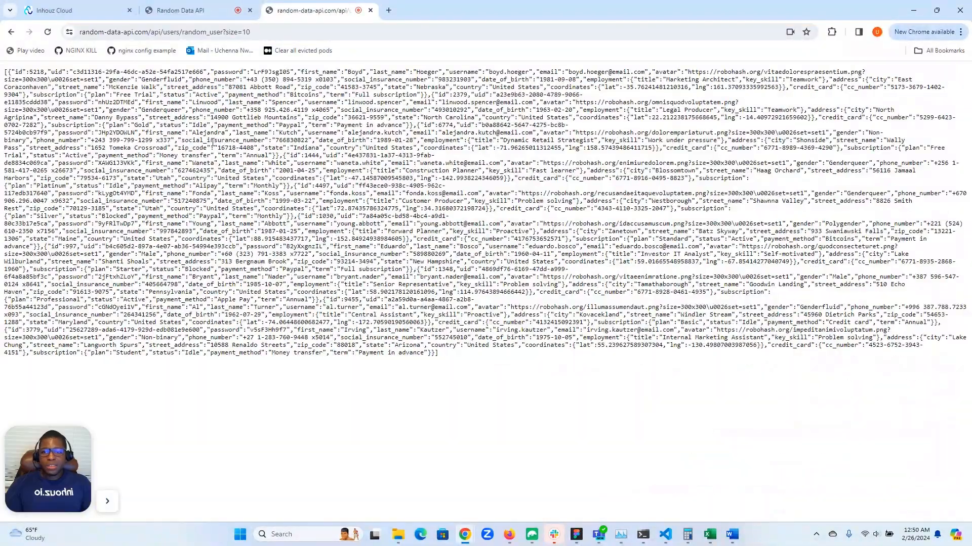
Examine the returned user records and select the full random_user request URL
left_click_drag(438, 353, 200, 135)
left_click(200, 136)
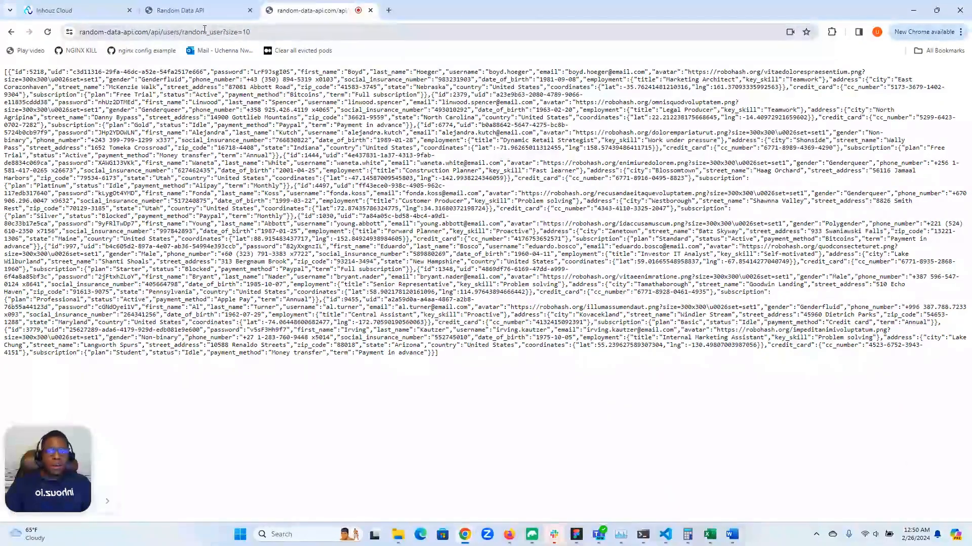
double_click(184, 34)
left_click(183, 35)
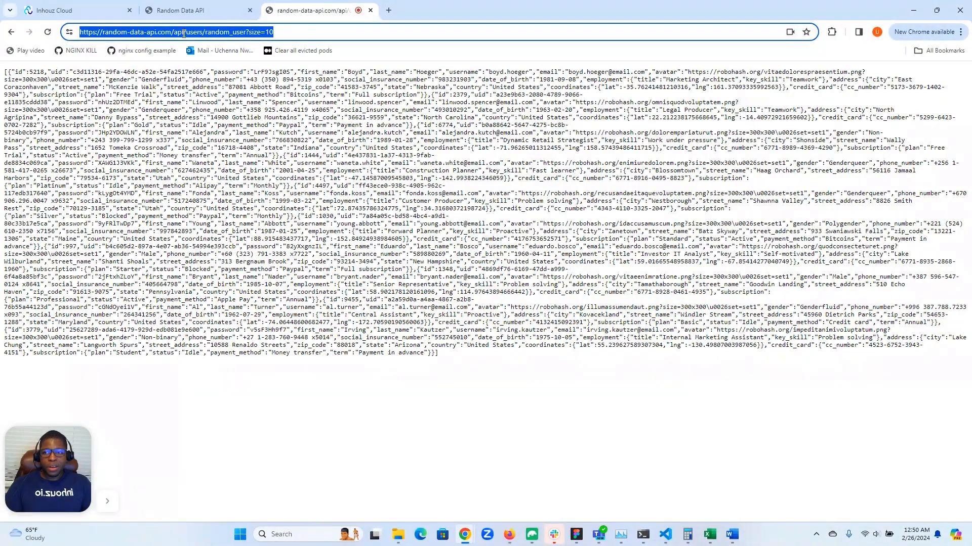
left_click(184, 35)
Return to the Inhouz app builder and create a function named getTableUserData with the comment "Demo function for table server side pagination"
left_click(65, 10)
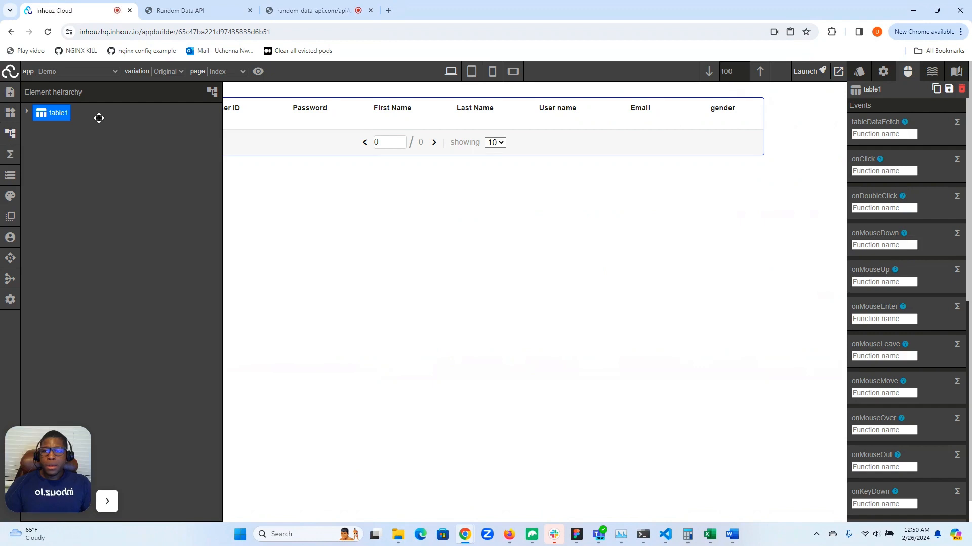
left_click(10, 155)
left_click(436, 92)
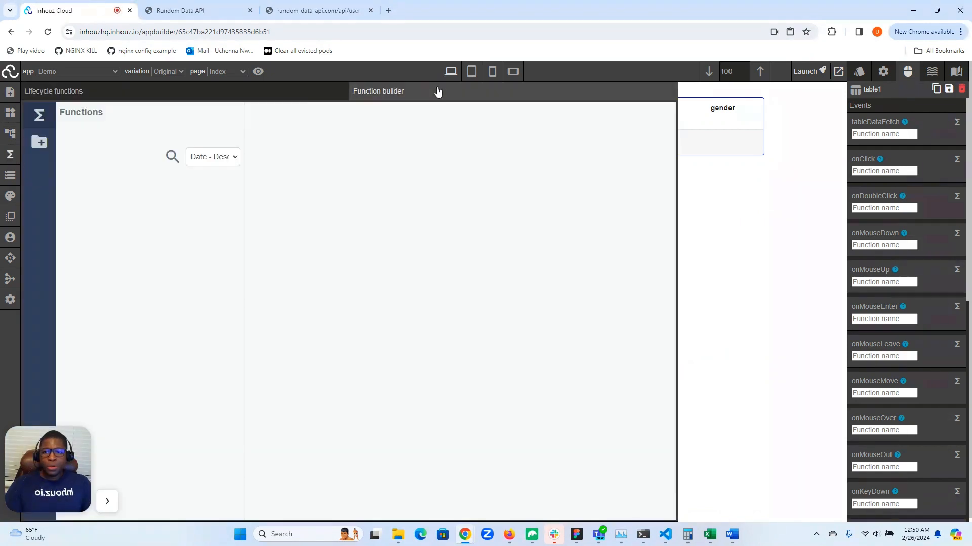
left_click(42, 145)
left_click(95, 154)
type("get")
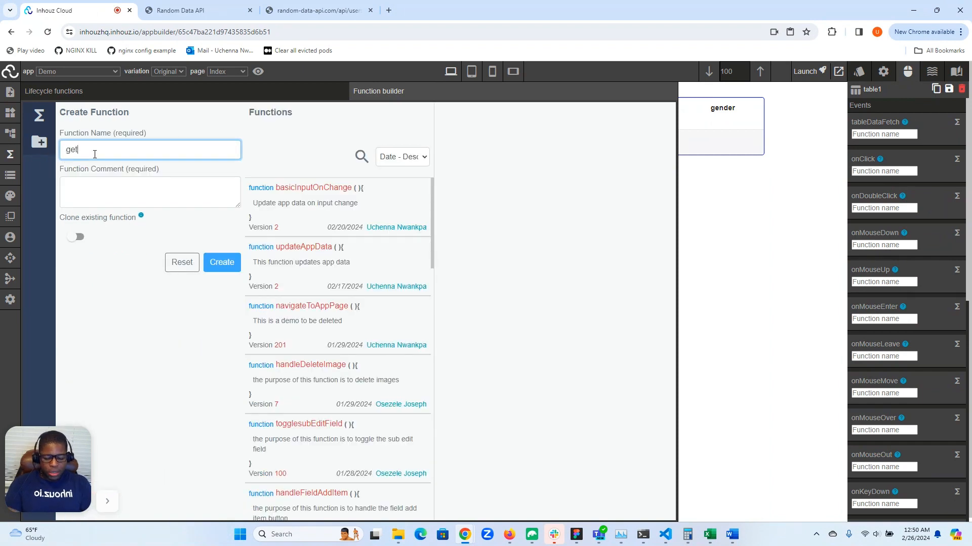
type("TableU")
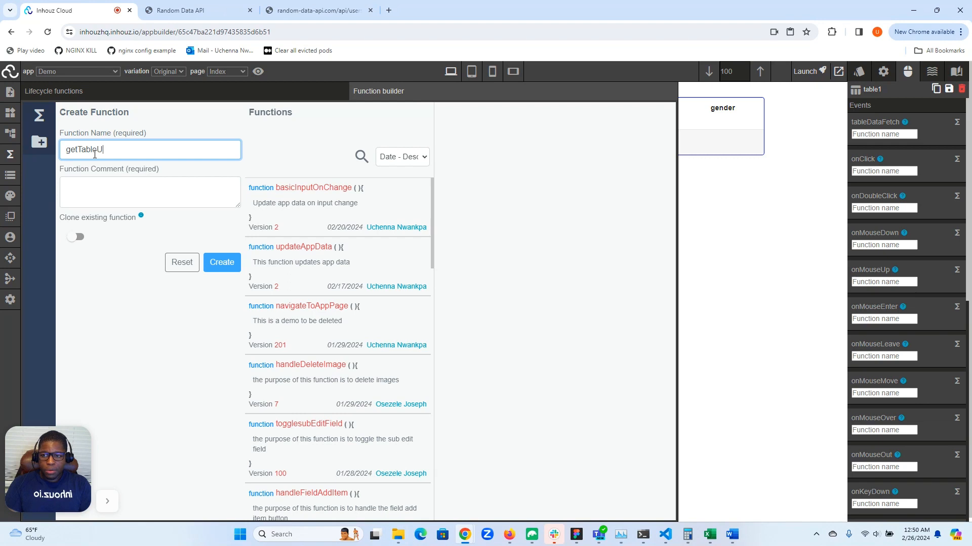
type("serData")
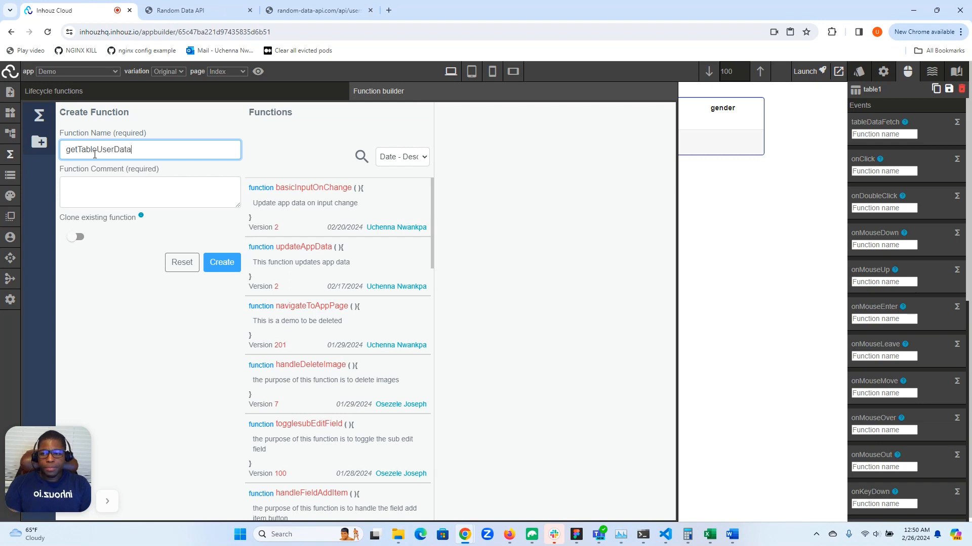
left_click(138, 185)
type("D")
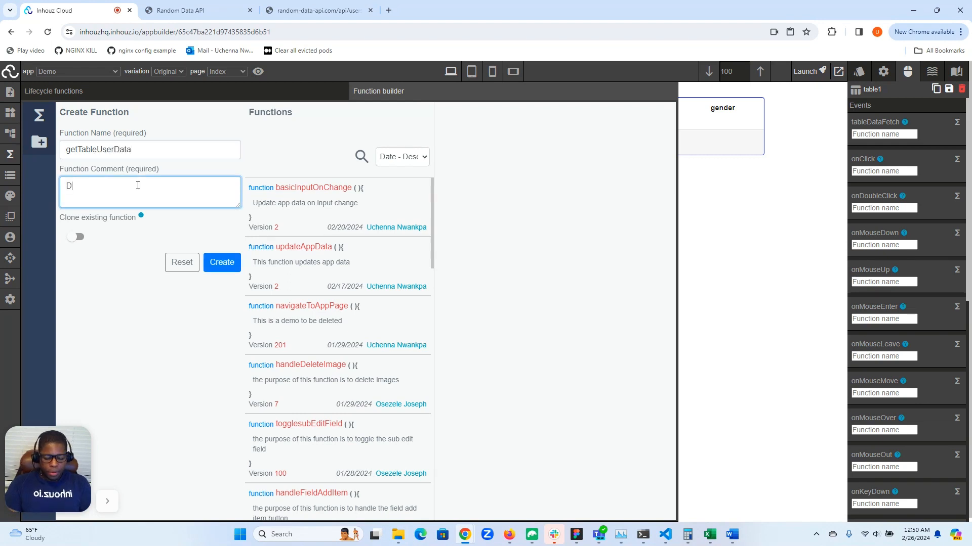
type("emo function for table server side pagination")
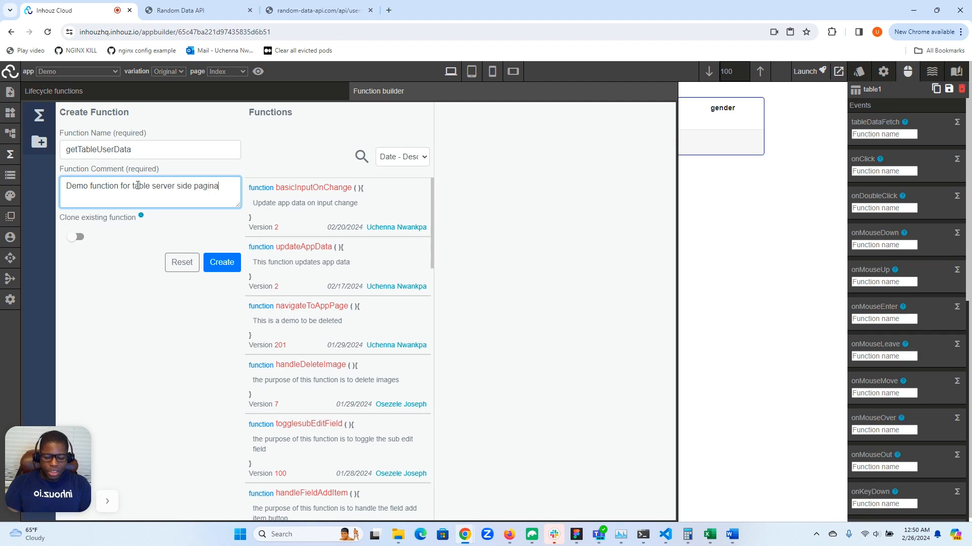
left_click(220, 262)
Add a workflow with the comment "logic" to the getTableUserData function
left_click(353, 165)
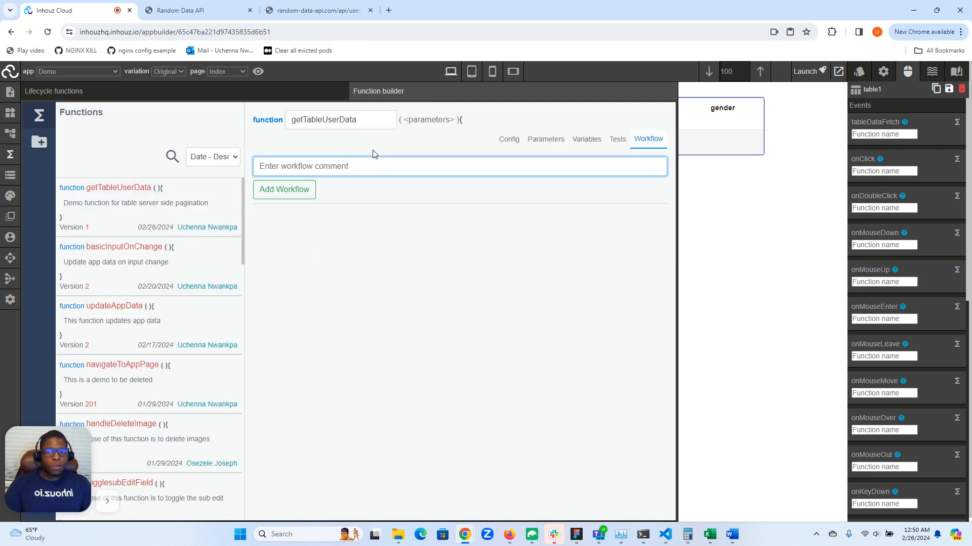
type("logic")
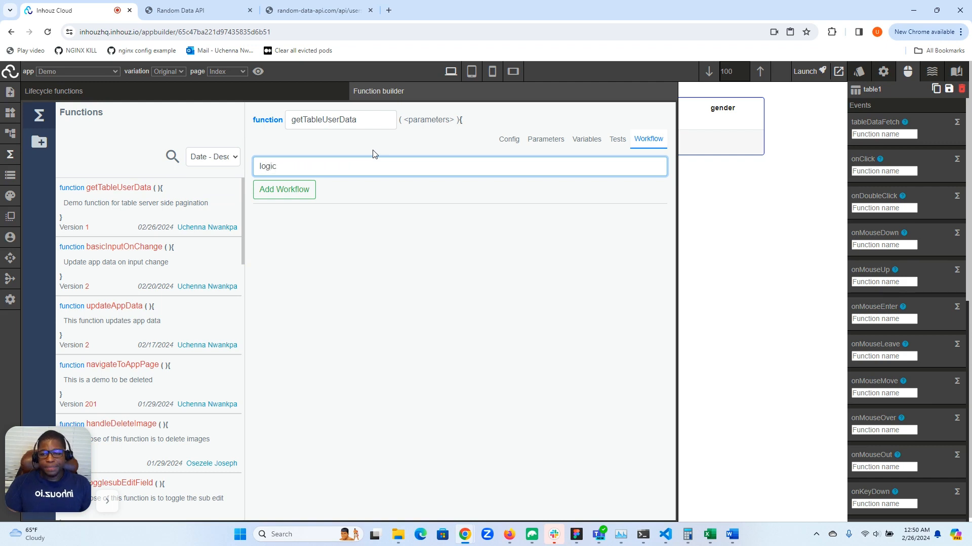
left_click(303, 191)
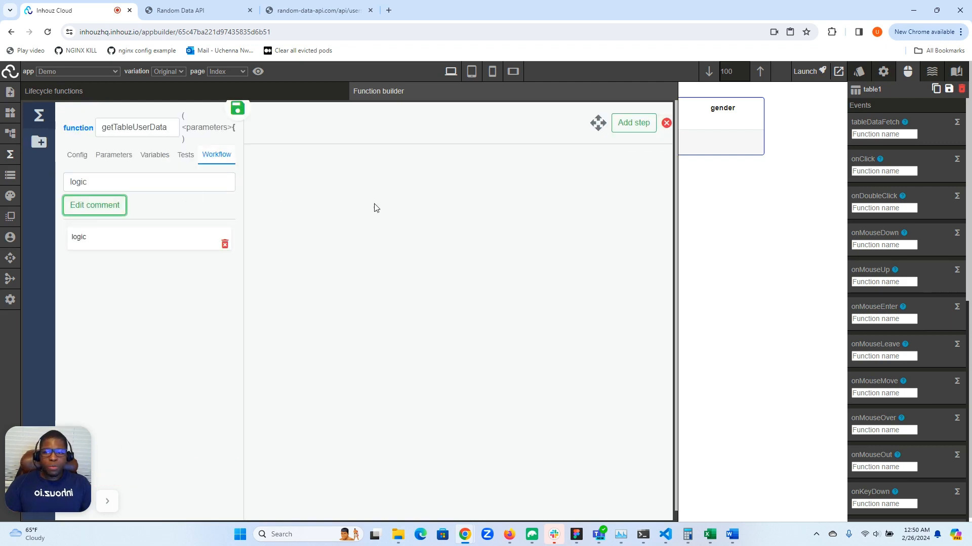
Add a Network Request step to the logic workflow and name its result variable userData
left_click(635, 124)
left_click(635, 124)
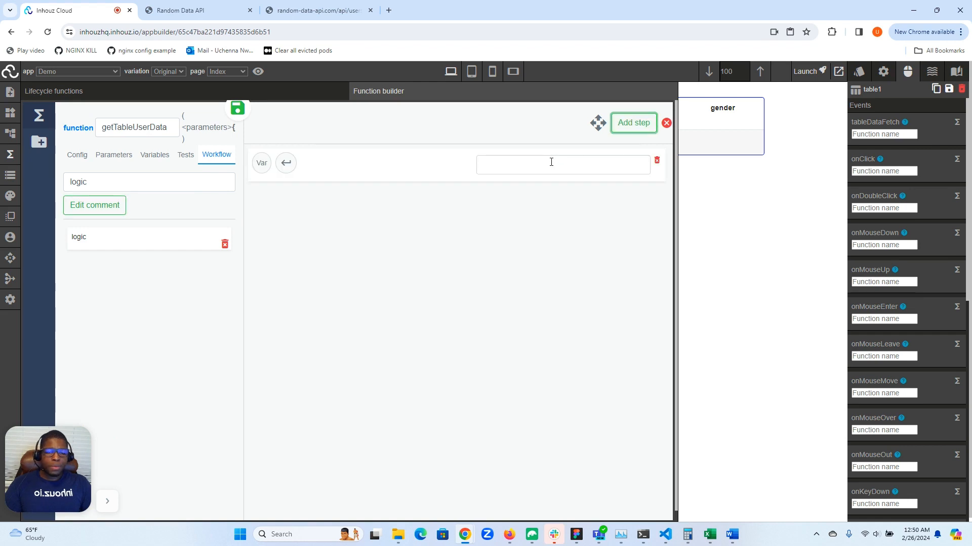
left_click(551, 162)
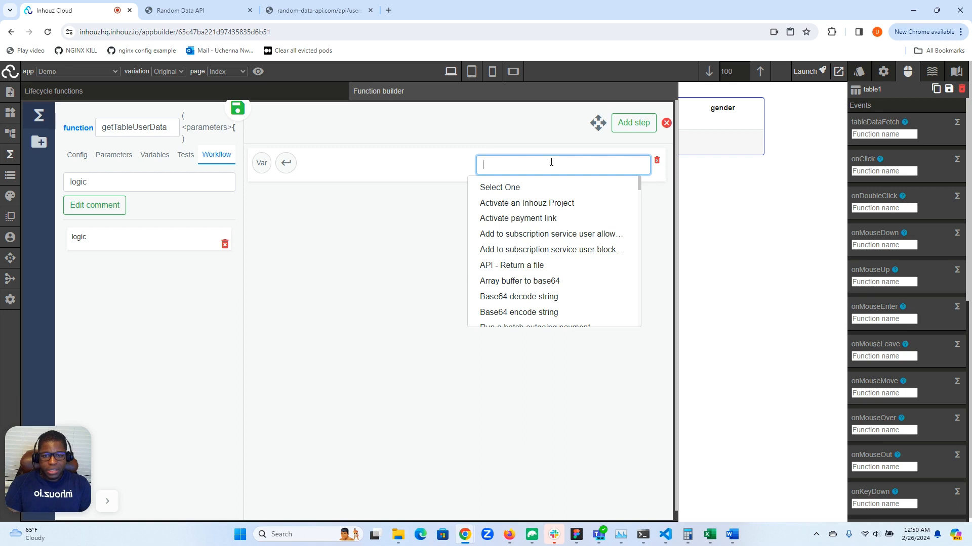
type("ne")
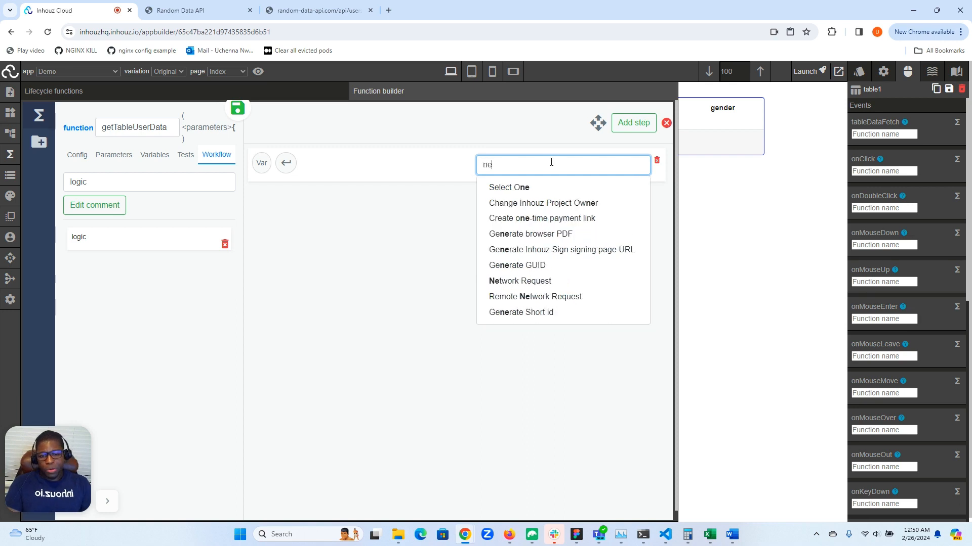
left_click(521, 282)
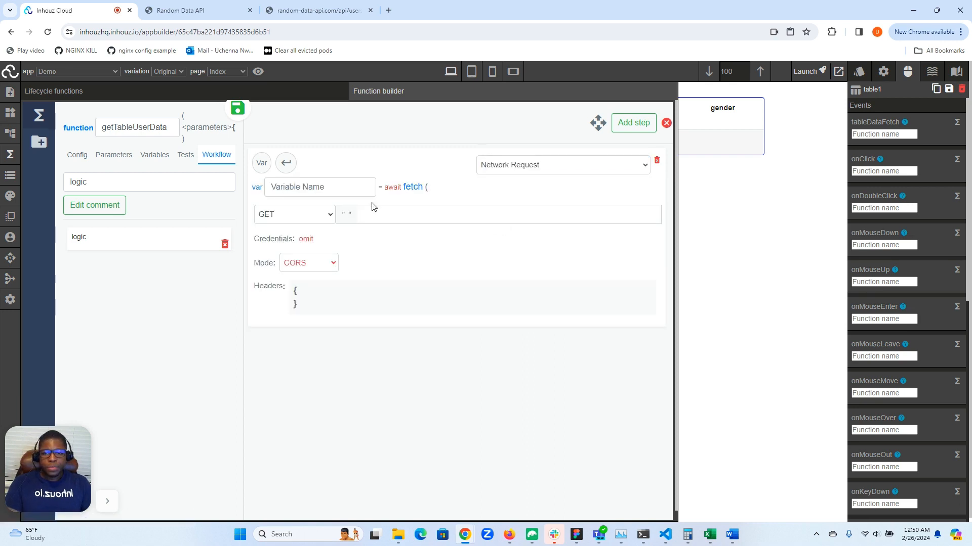
left_click(318, 186)
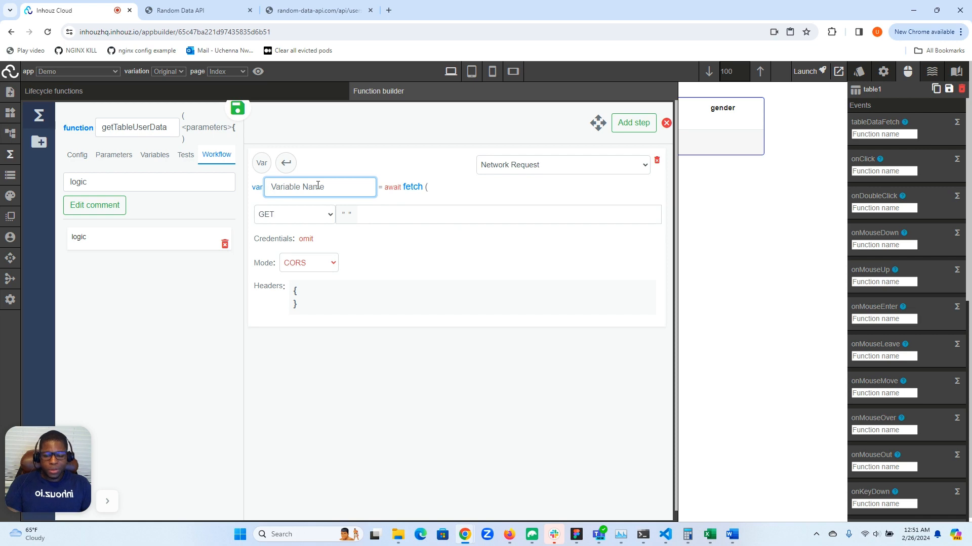
type("user")
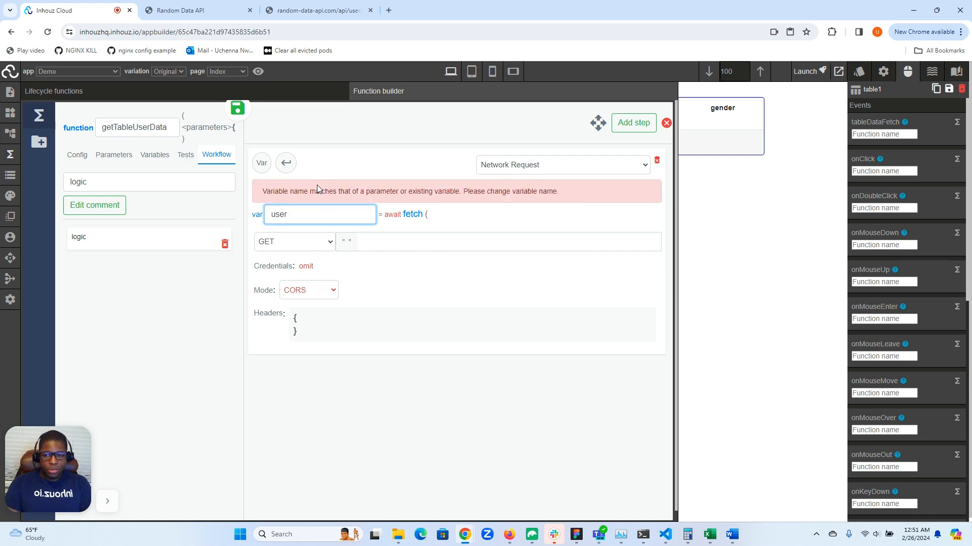
type("Data")
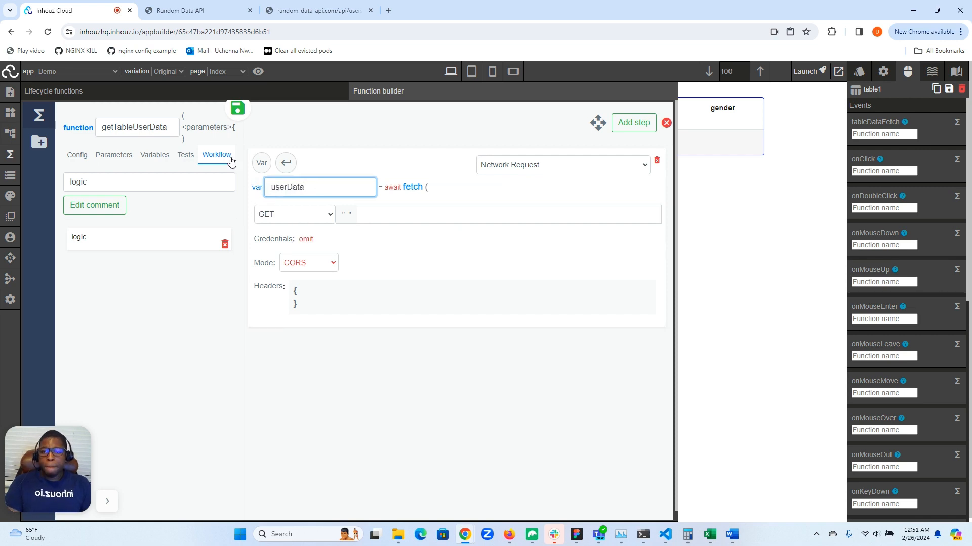
Copy the random_user API address with size=10 from its browser tab and enter it as the GET request's URL text
left_click(293, 11)
left_click(226, 34)
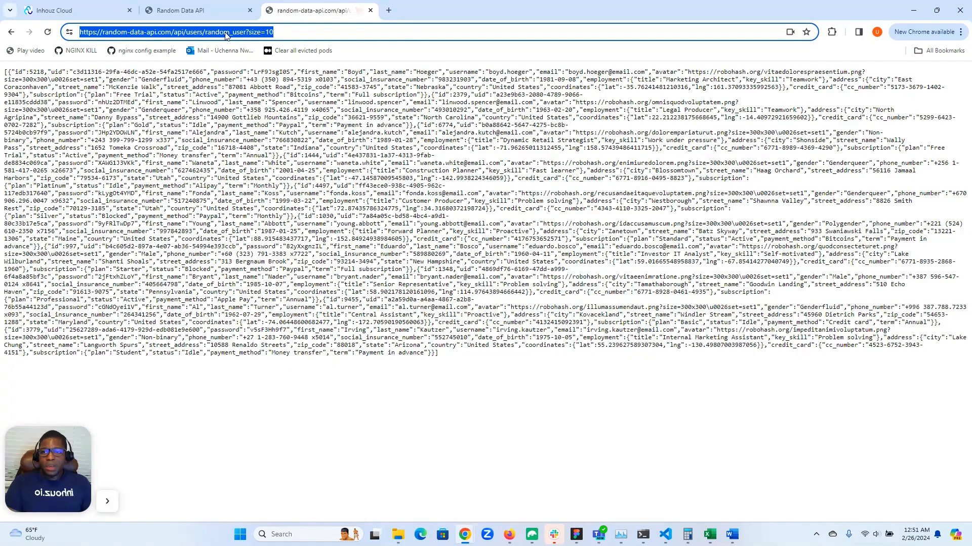
right_click(226, 34)
left_click(259, 131)
left_click(95, 9)
left_click(345, 218)
left_click(366, 236)
key("ctrl+v")
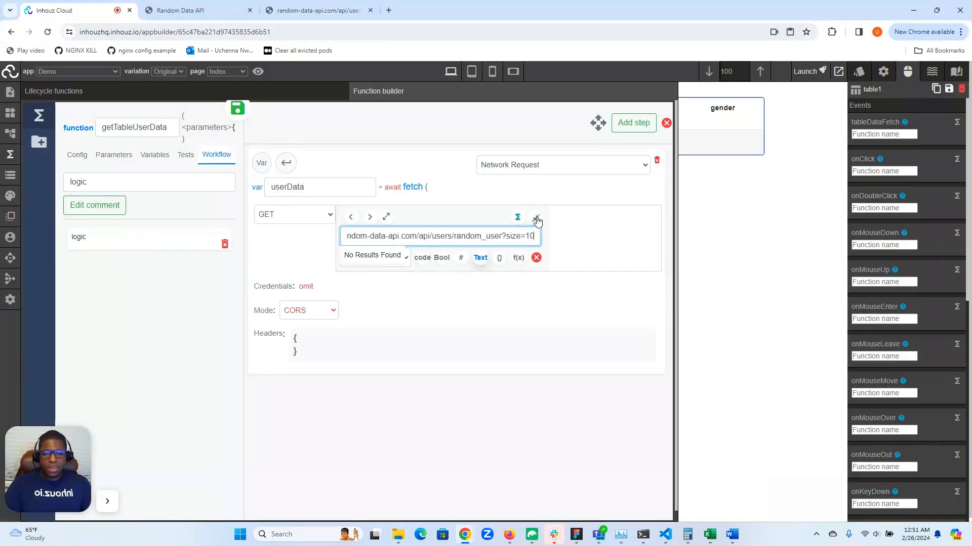
left_click(537, 219)
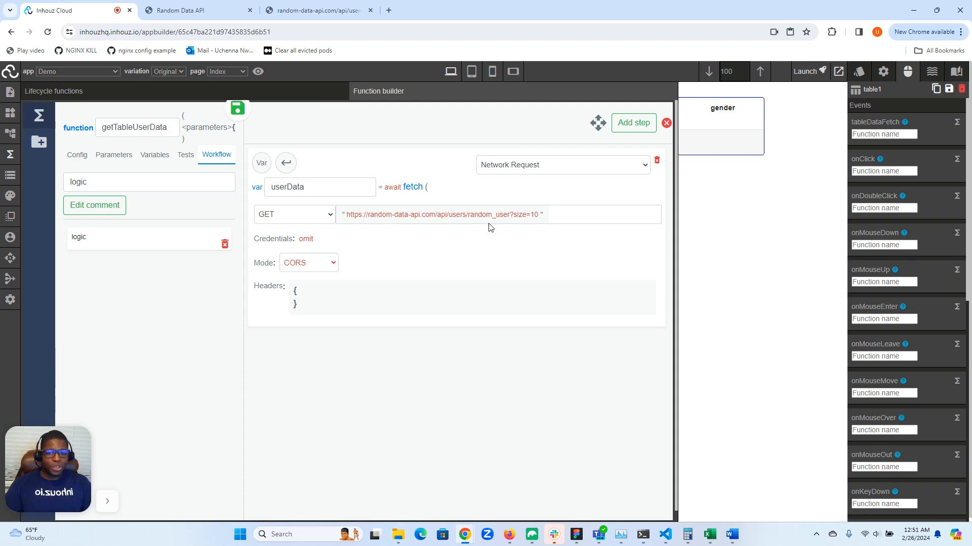
Add an Update client app data step after the network request and start an object entry in it
left_click(633, 127)
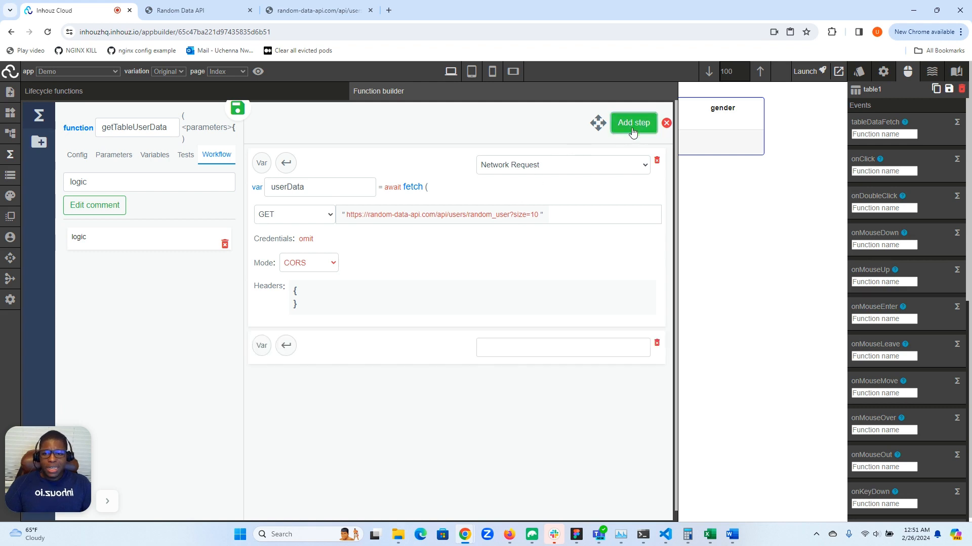
left_click(491, 347)
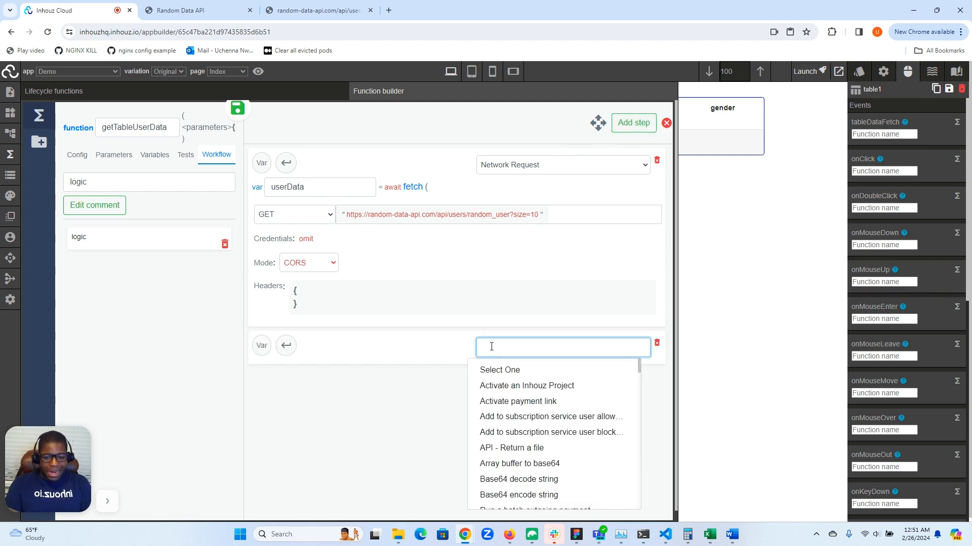
type("upd")
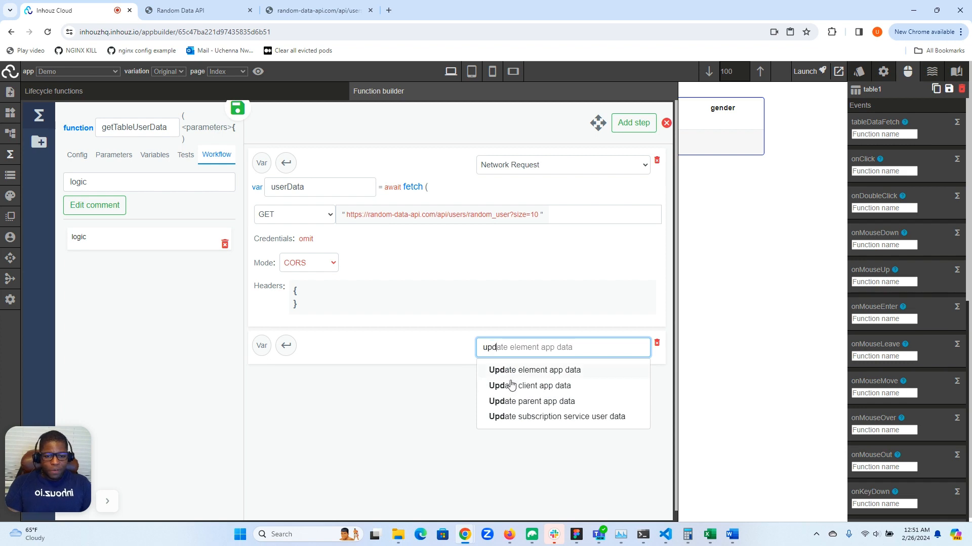
left_click(560, 390)
scroll(365, 353, "down", 1)
left_click(261, 403)
left_click(277, 418)
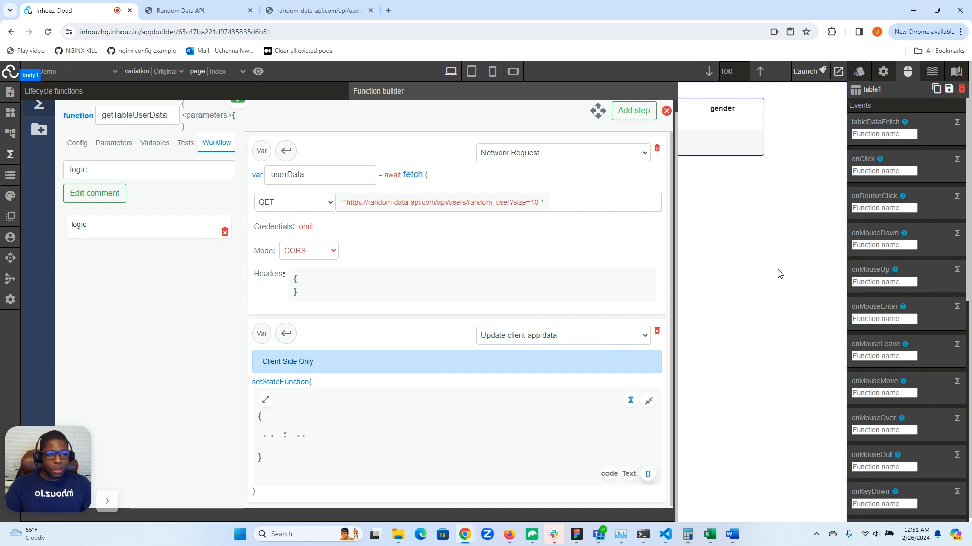
Check the field name in table1's totalDataRowCount attribute, and write the client app data as a code object with userListTotalCount : 100
left_click(883, 73)
scroll(899, 160, "down", 5)
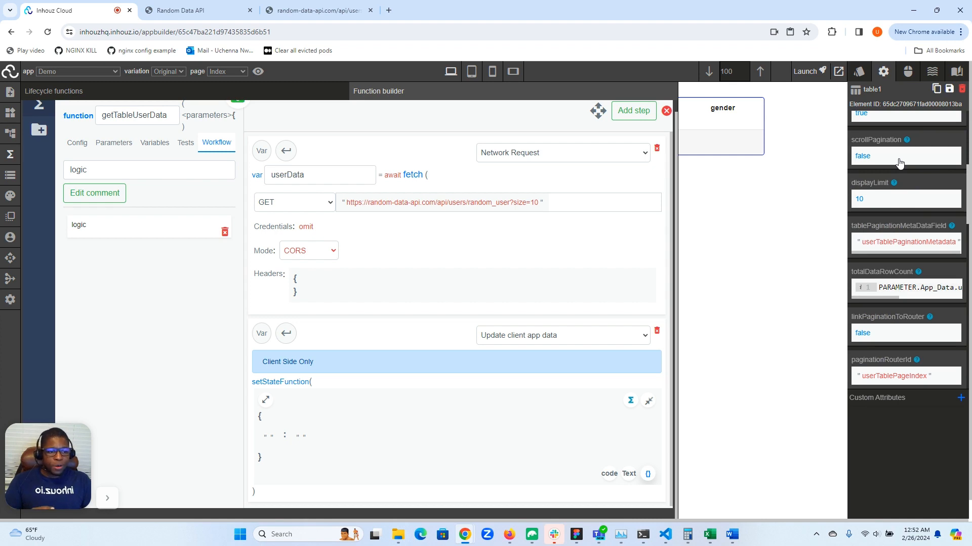
scroll(899, 162, "up", 3)
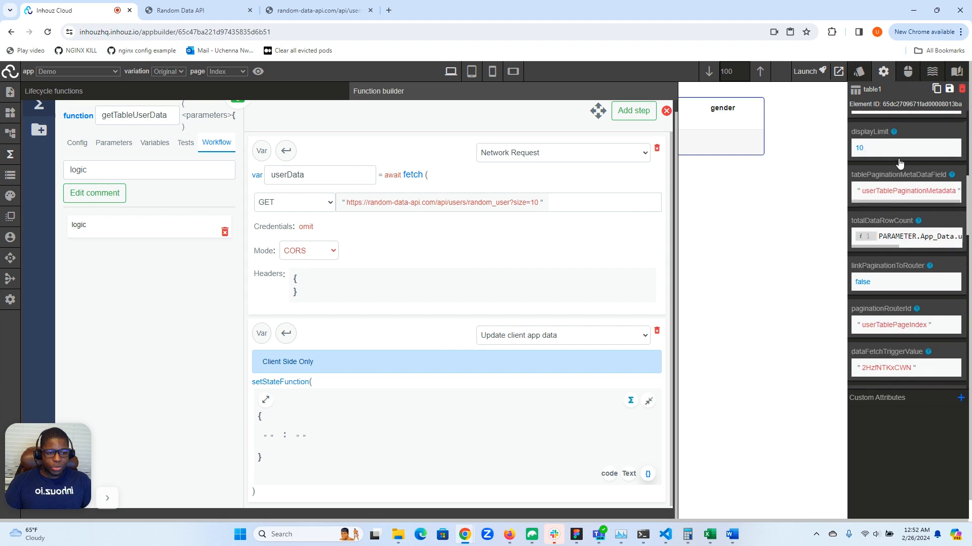
scroll(896, 192, "down", 3)
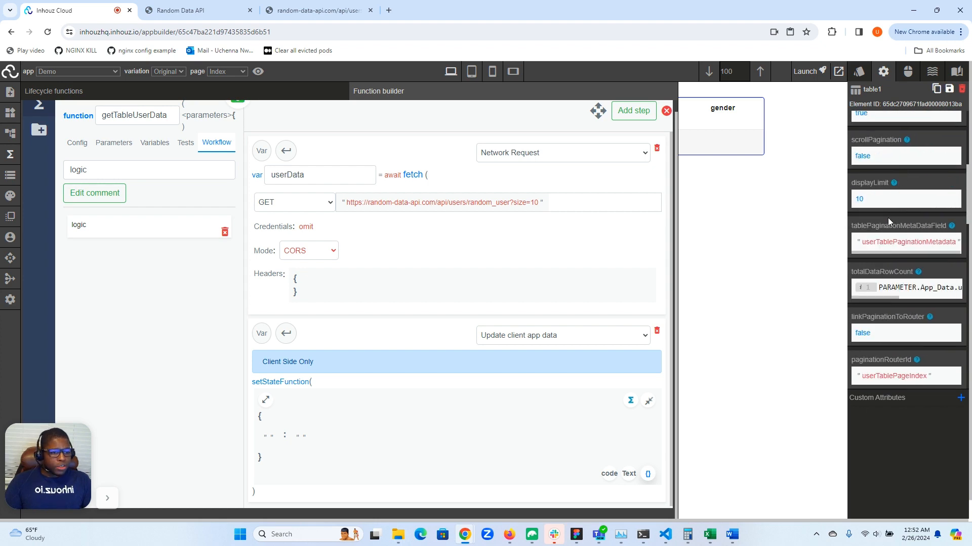
left_click_drag(881, 298, 918, 299)
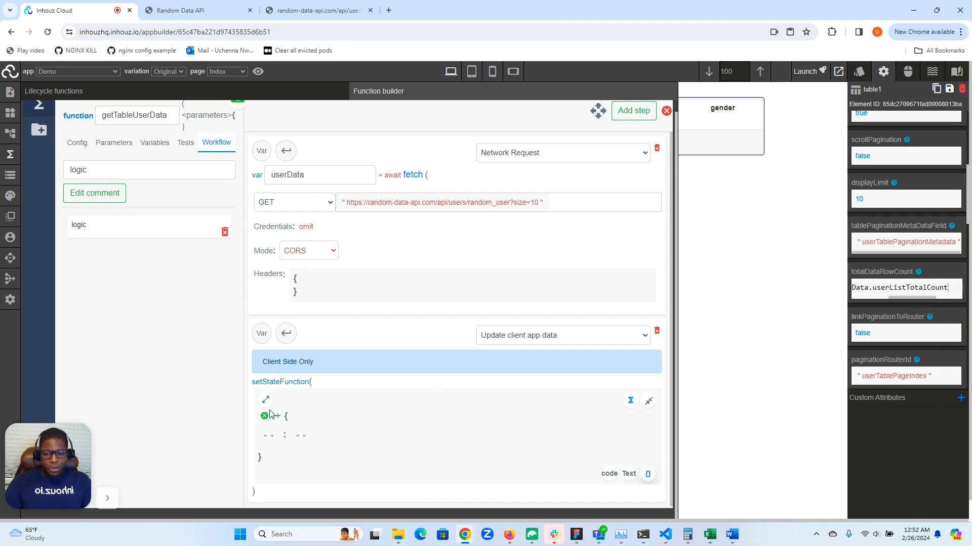
left_click(610, 474)
left_click(376, 414)
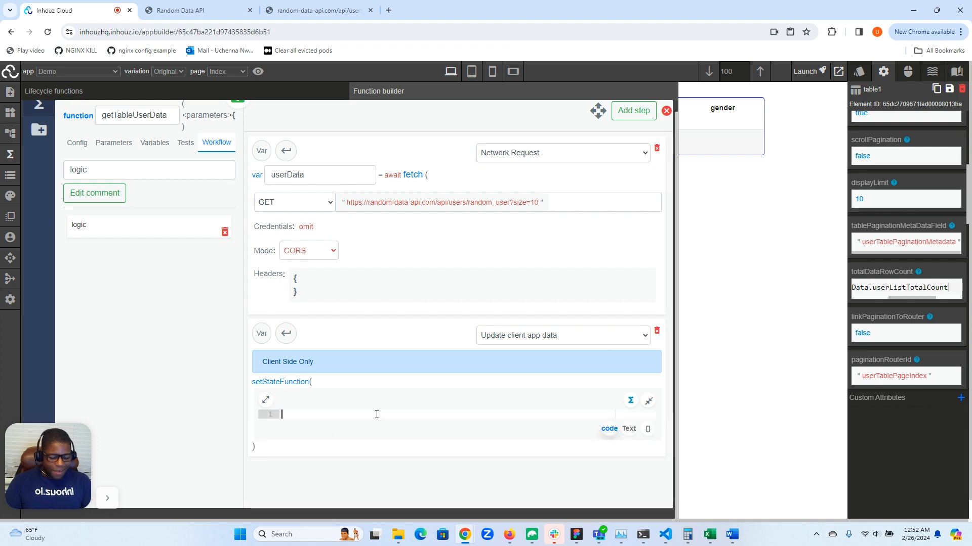
type("{")
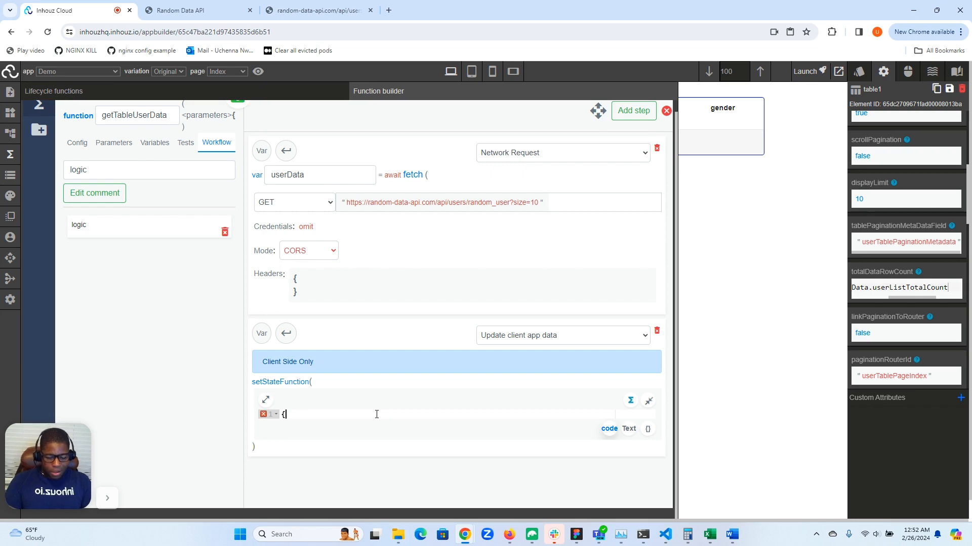
type("{")
key("Return")
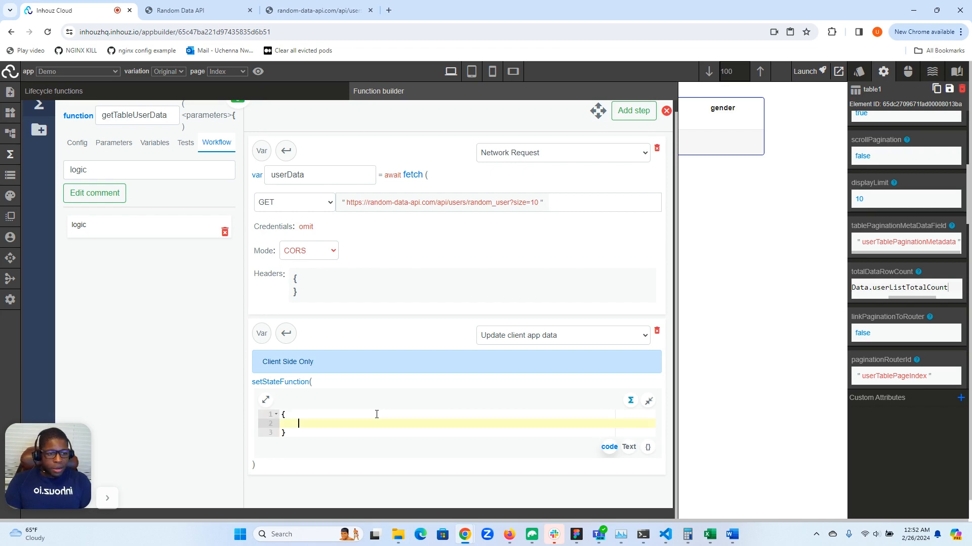
type("userListTot")
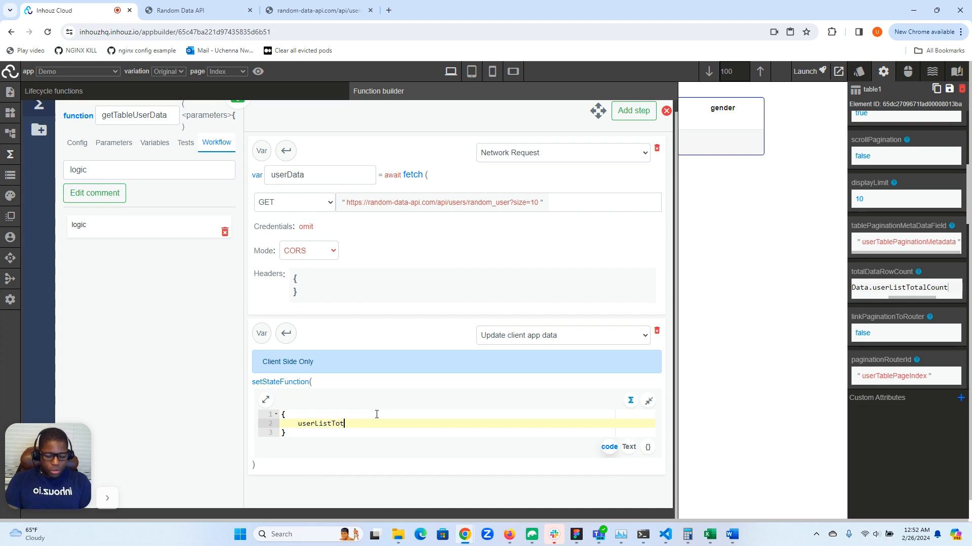
type("alCount : 100,")
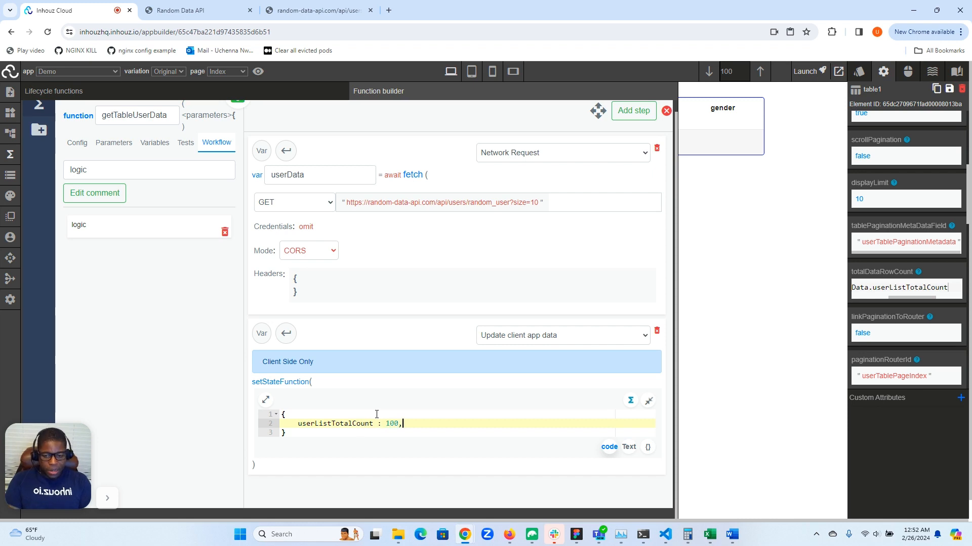
Add a userList : VARIABLE.userData entry below userListTotalCount in the client app data object
key("Return")
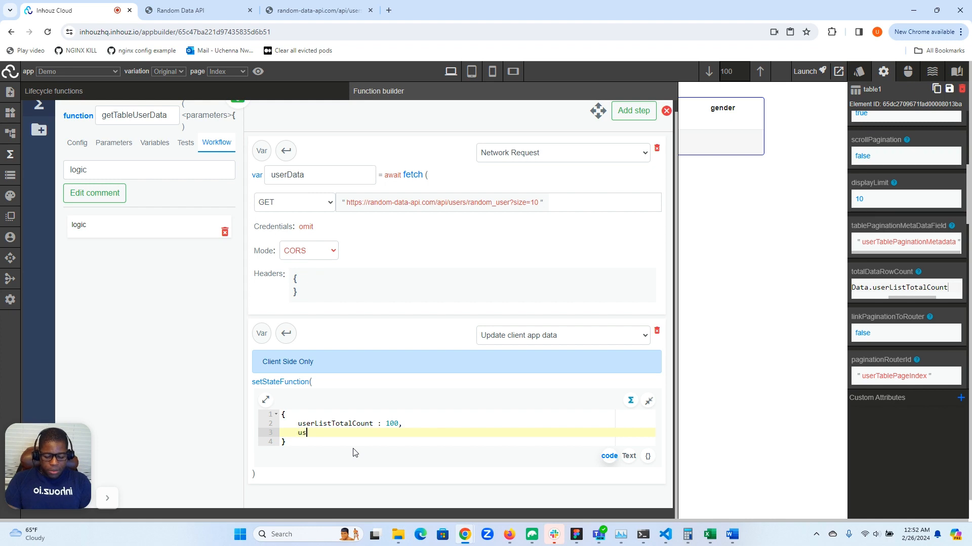
type("List : VARIABLE")
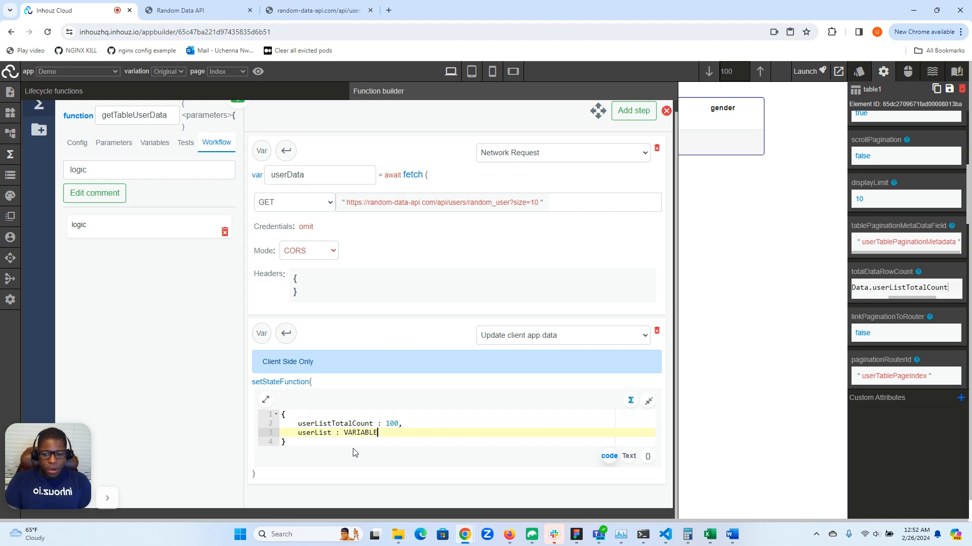
type(".userData")
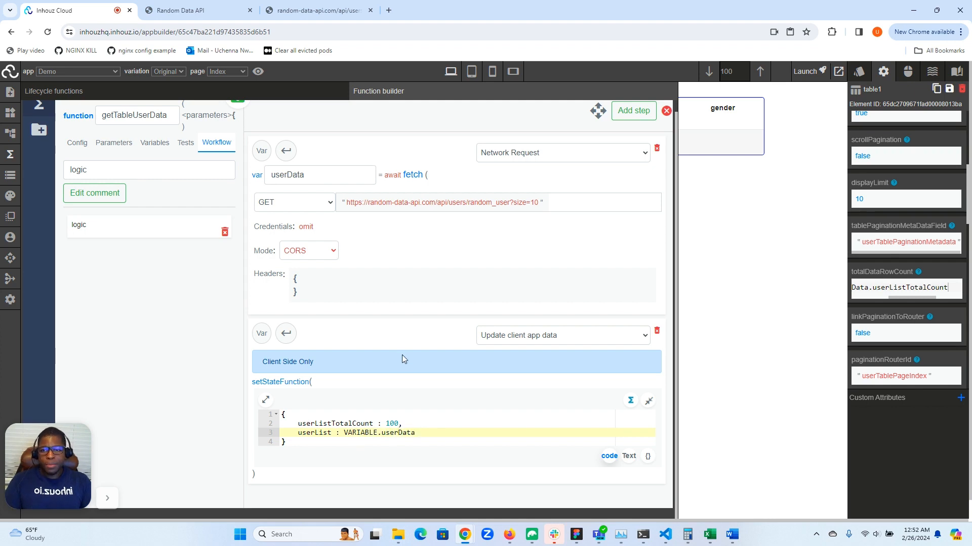
Deploy the active version of the getTableUserData function from its configuration and close the function builder
scroll(402, 358, "up", 1)
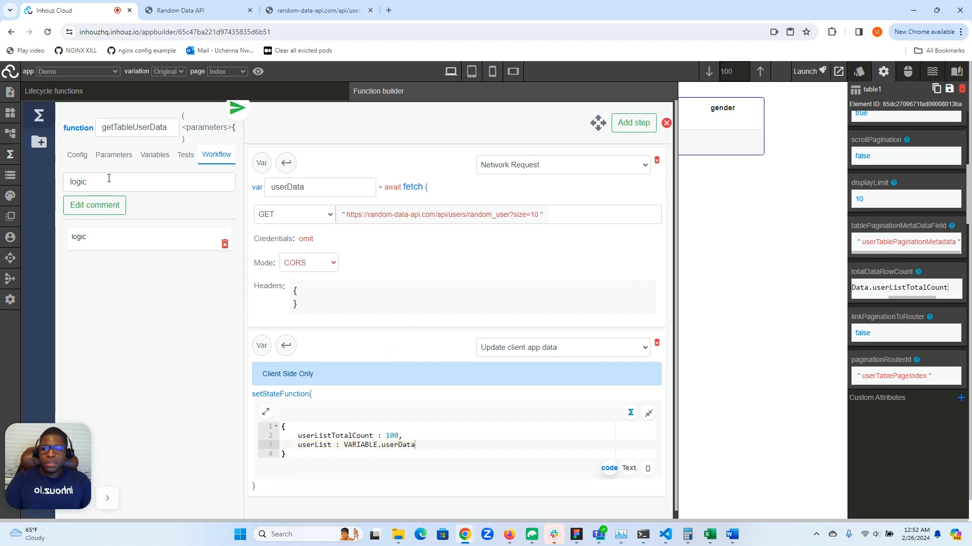
left_click(77, 155)
left_click(111, 394)
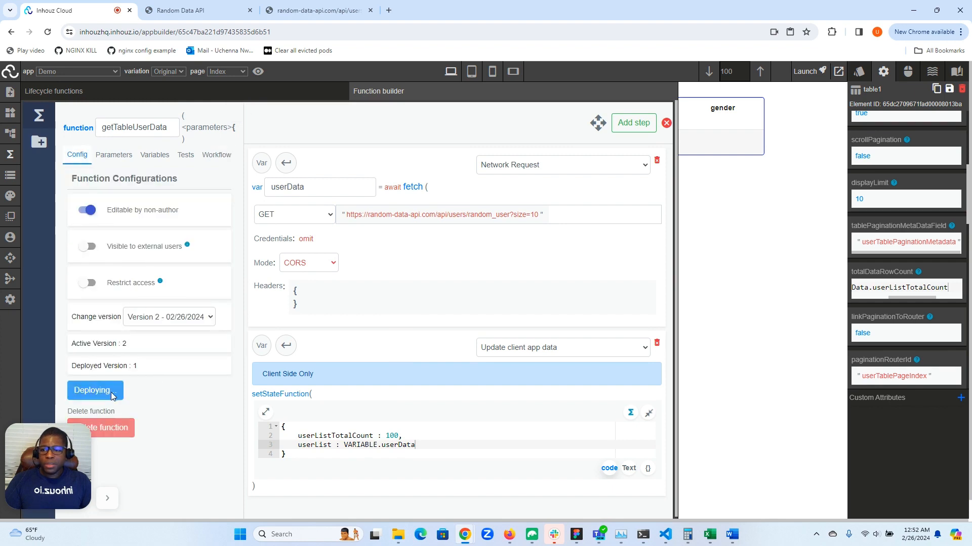
left_click(10, 156)
Assign getTableUserData to table1's tableDataFetch event and save the page
scroll(939, 162, "up", 5)
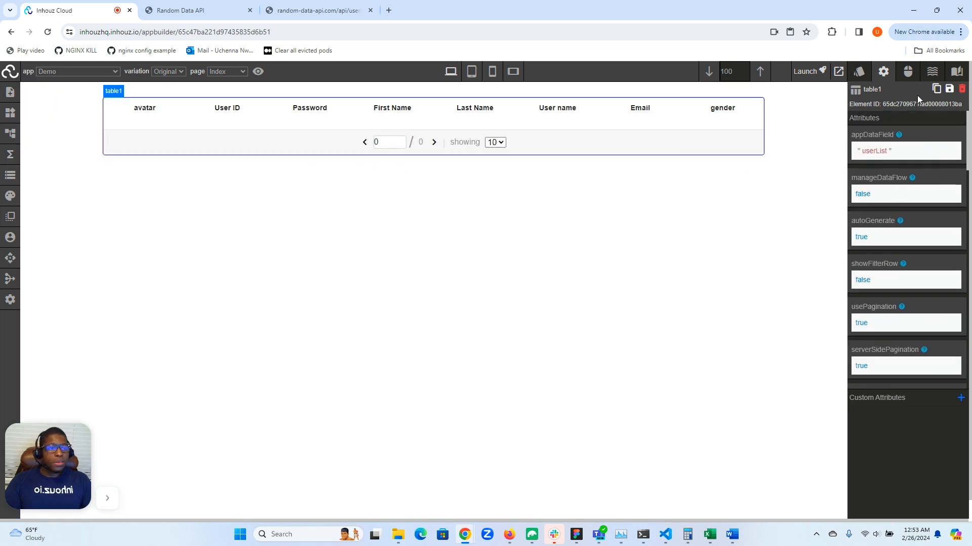
left_click(907, 72)
left_click(877, 133)
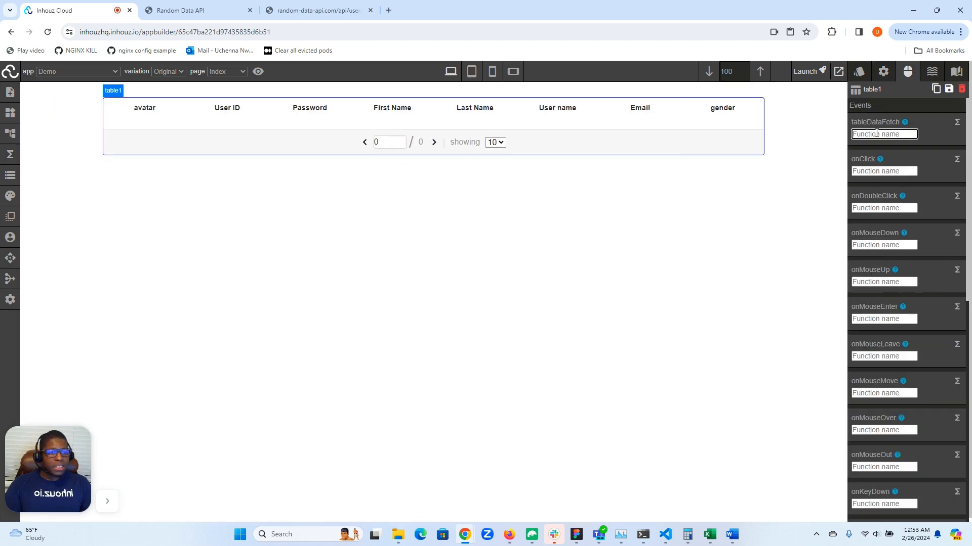
type("getUser")
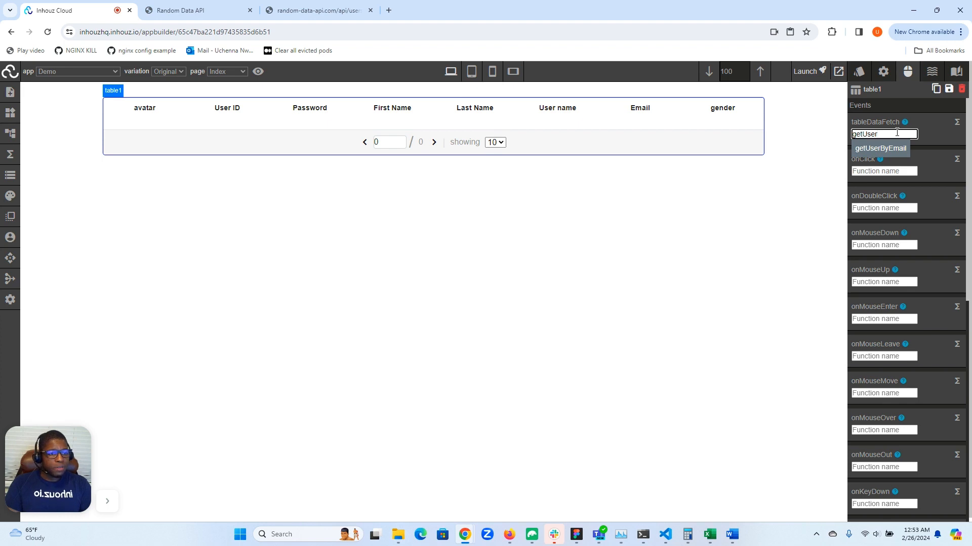
key("BackSpace")
key("BackSpace")
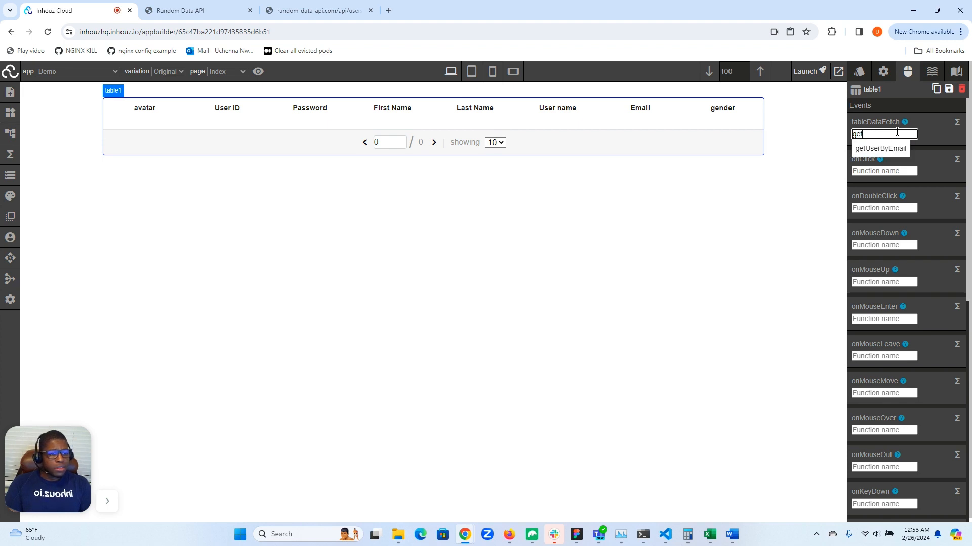
type("Ta")
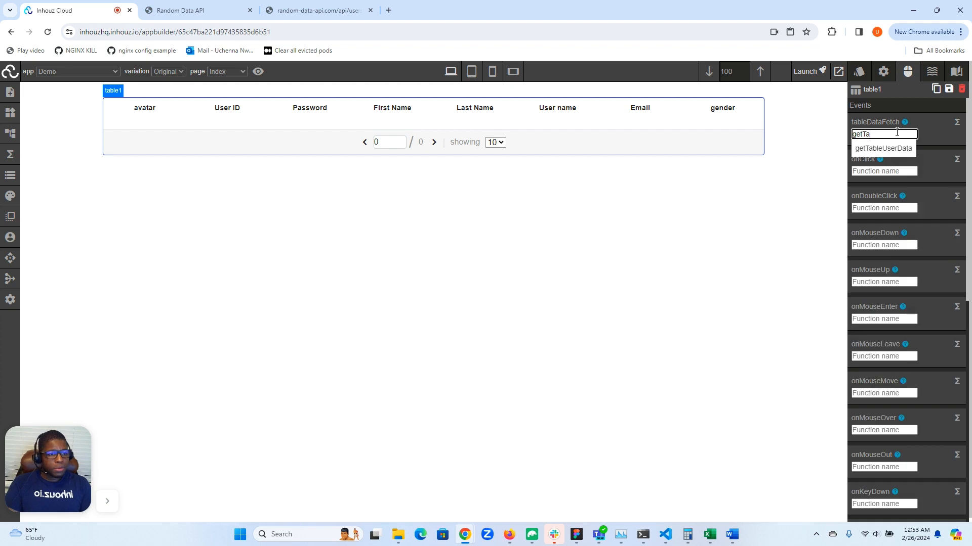
left_click(886, 145)
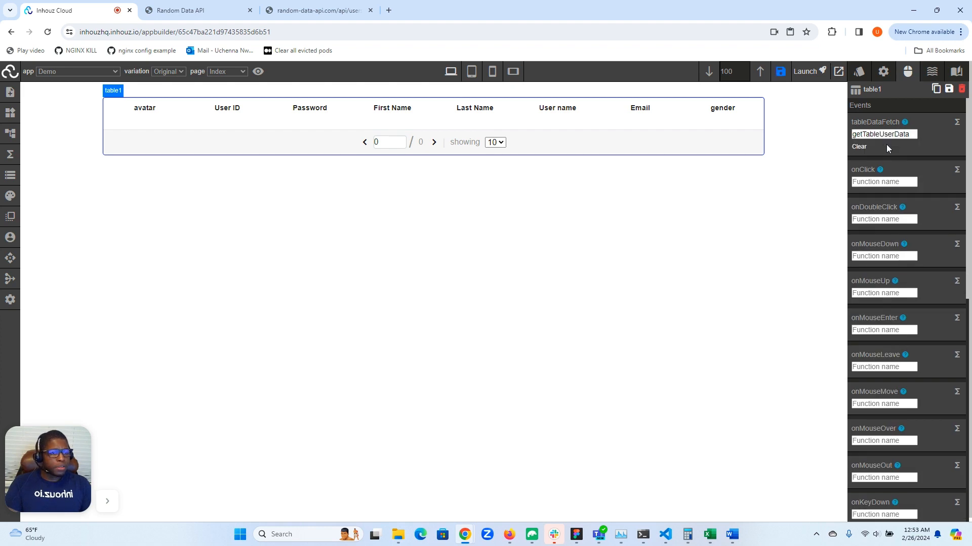
left_click(781, 72)
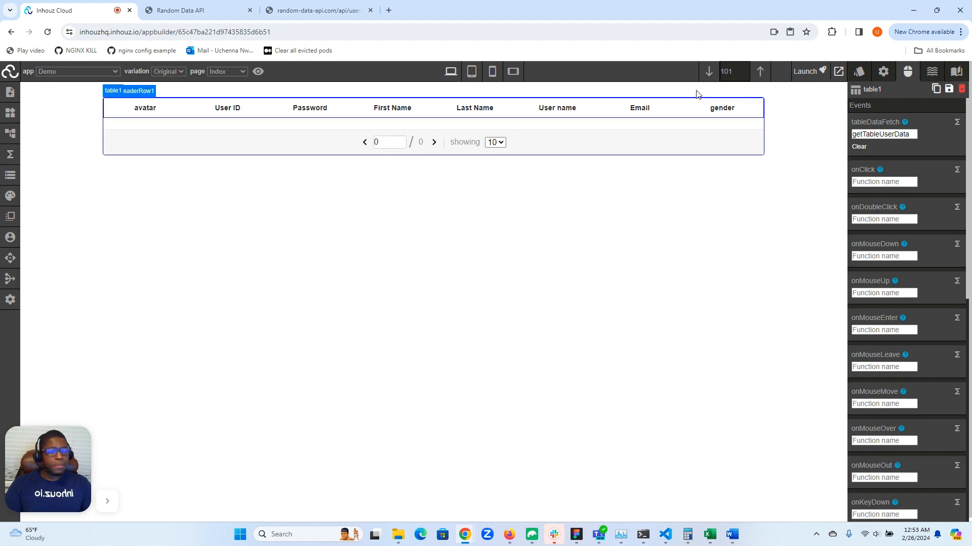
Reload the page and inspect its network activity in the developer tools for the random_user?size=10 request
left_click(47, 32)
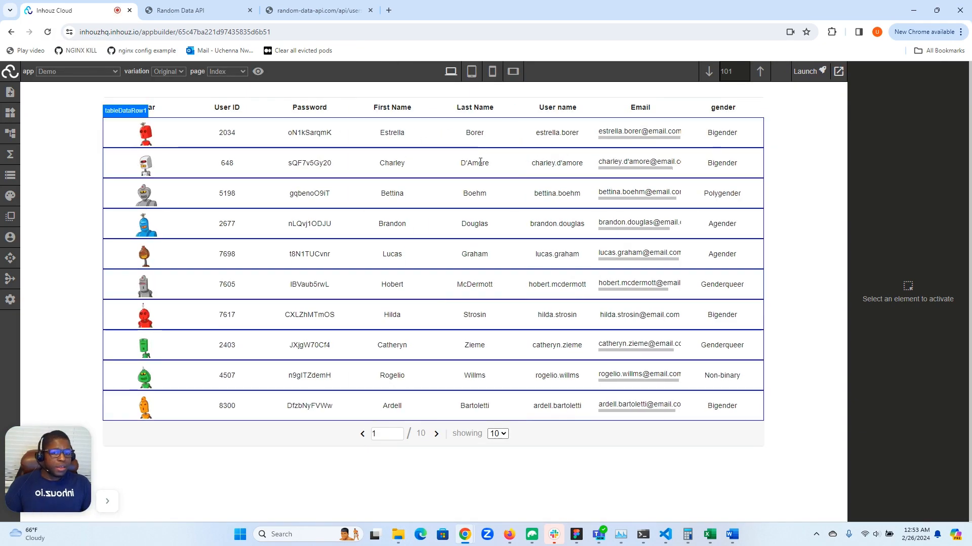
right_click(350, 459)
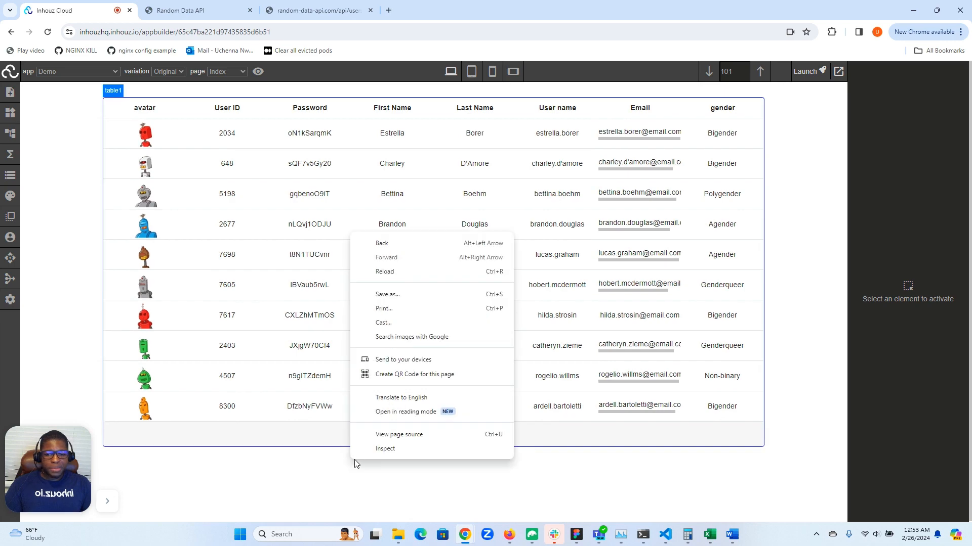
left_click(385, 448)
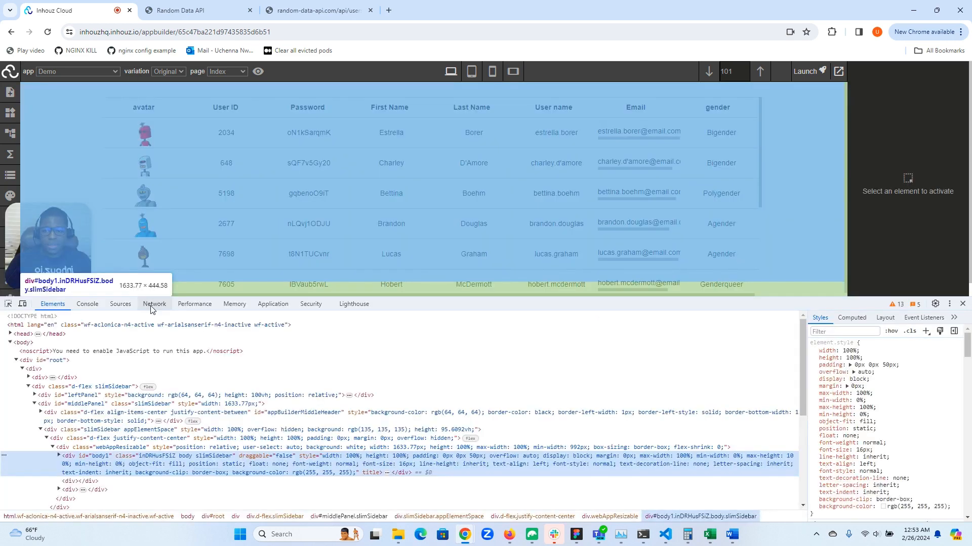
left_click(155, 303)
left_click_drag(493, 298, 464, 389)
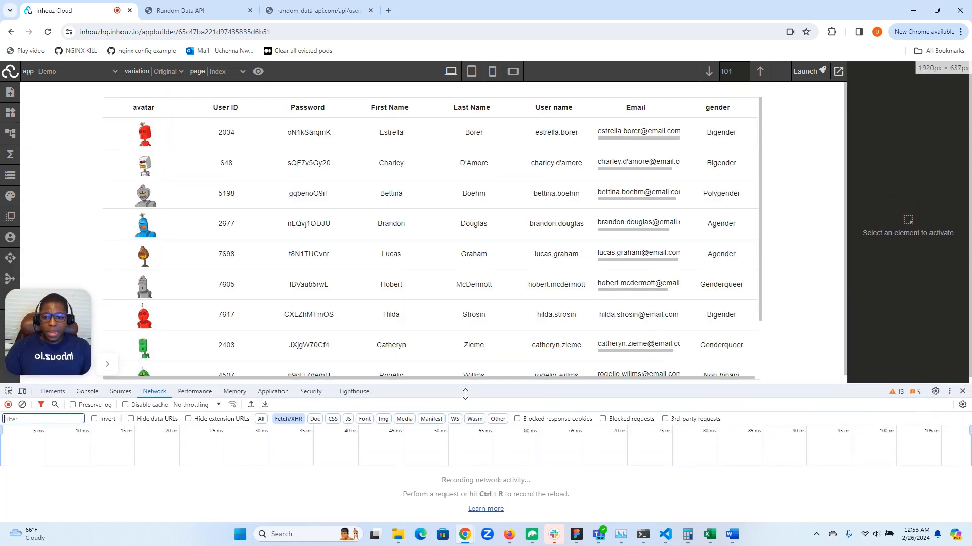
left_click(47, 33)
left_click(48, 34)
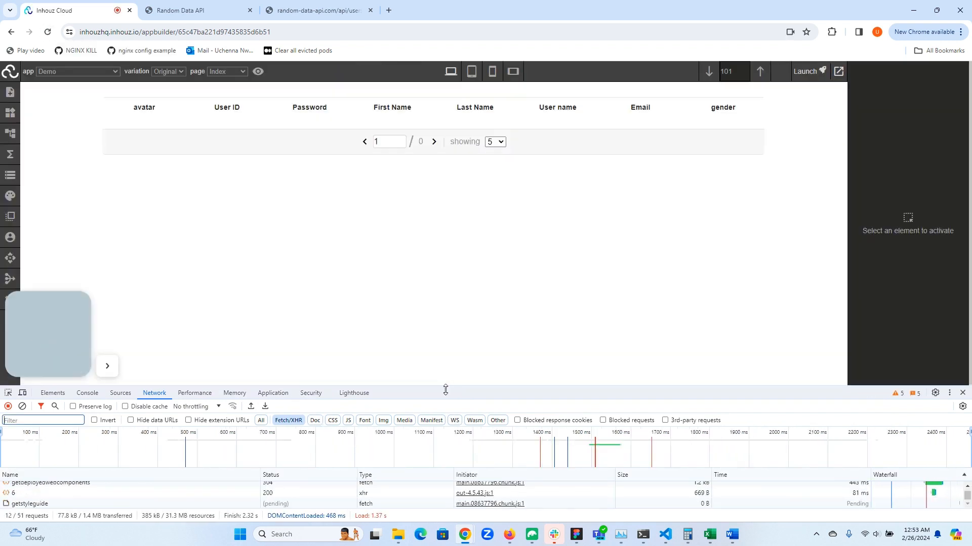
left_click_drag(445, 389, 441, 349)
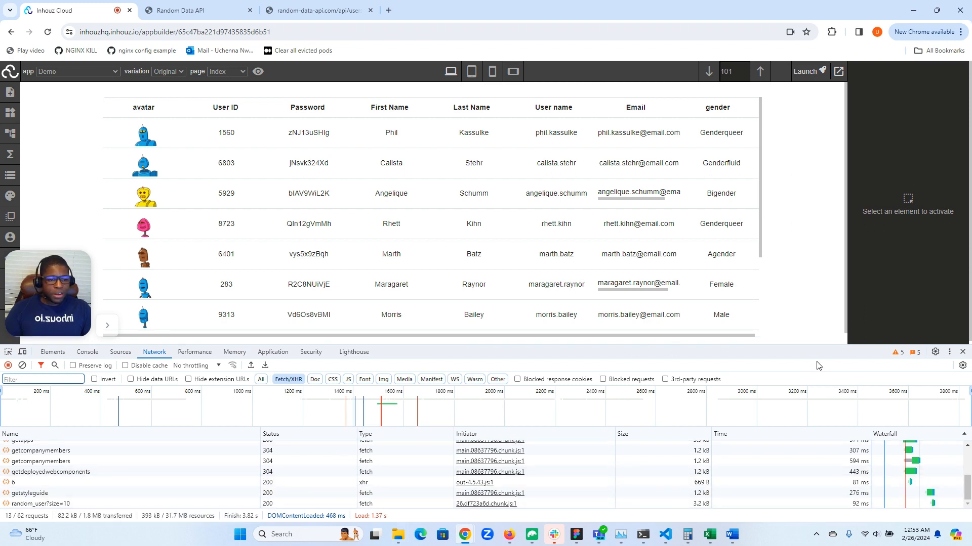
key("F12")
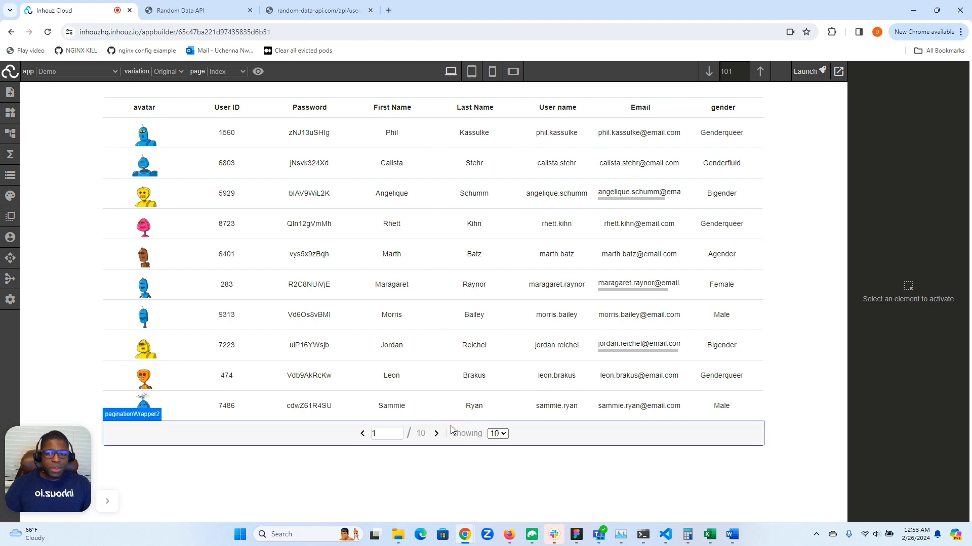
Select table1 in the element hierarchy and review its pagination attributes through the end of the totalDataRowCount expression
left_click(9, 136)
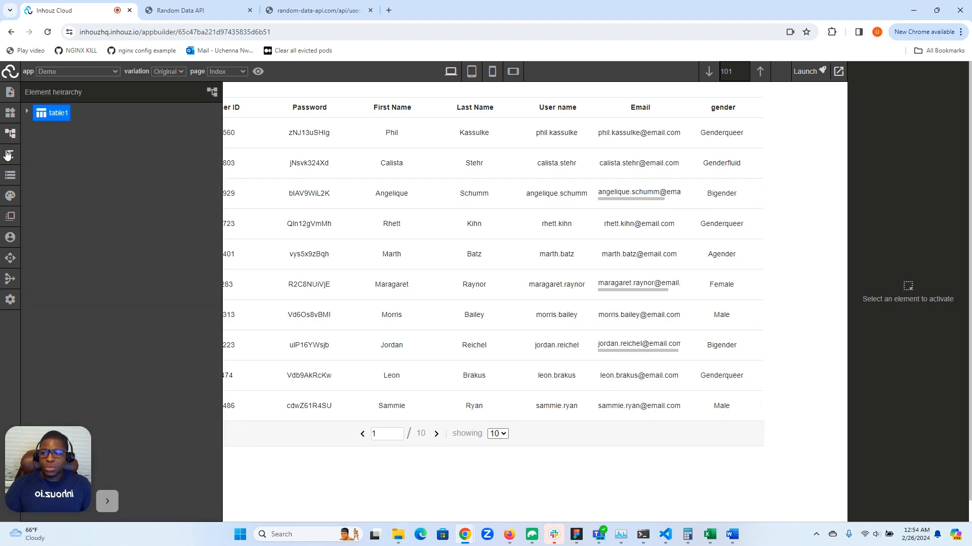
left_click(53, 113)
left_click(883, 71)
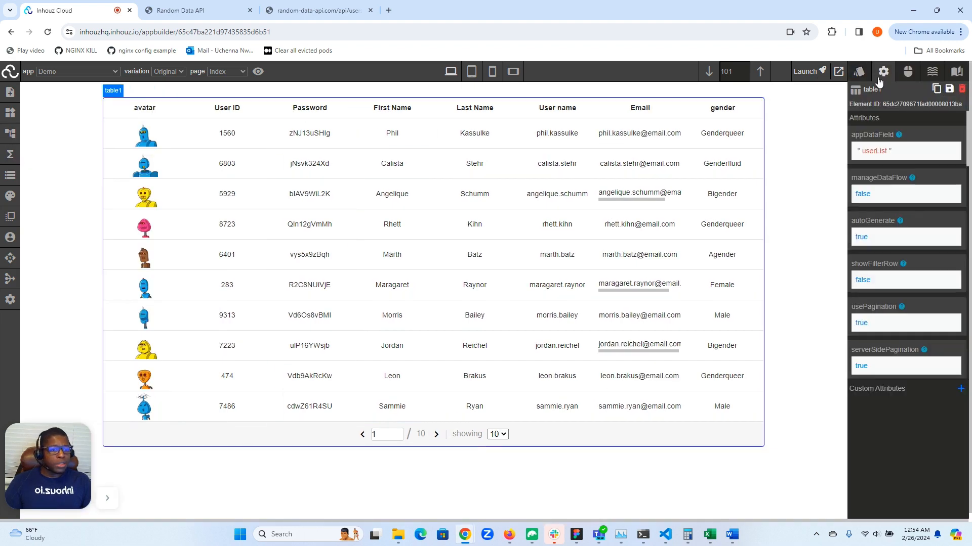
scroll(889, 162, "down", 5)
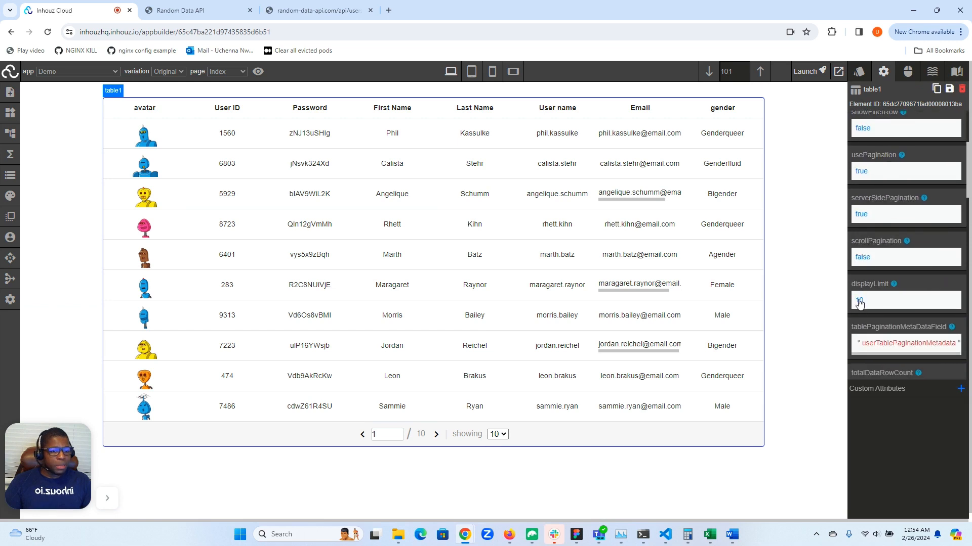
scroll(860, 302, "down", 3)
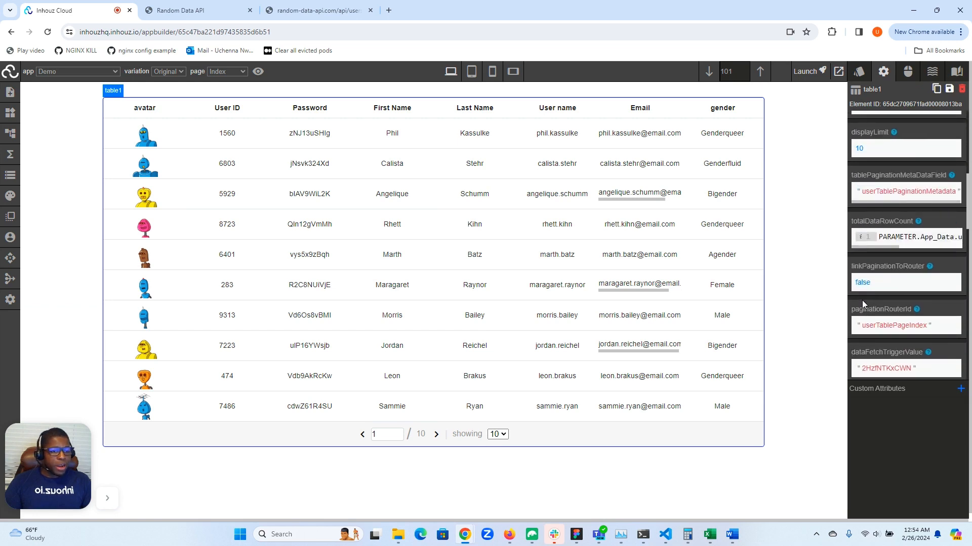
scroll(862, 300, "up", 2)
left_click_drag(863, 299, 936, 299)
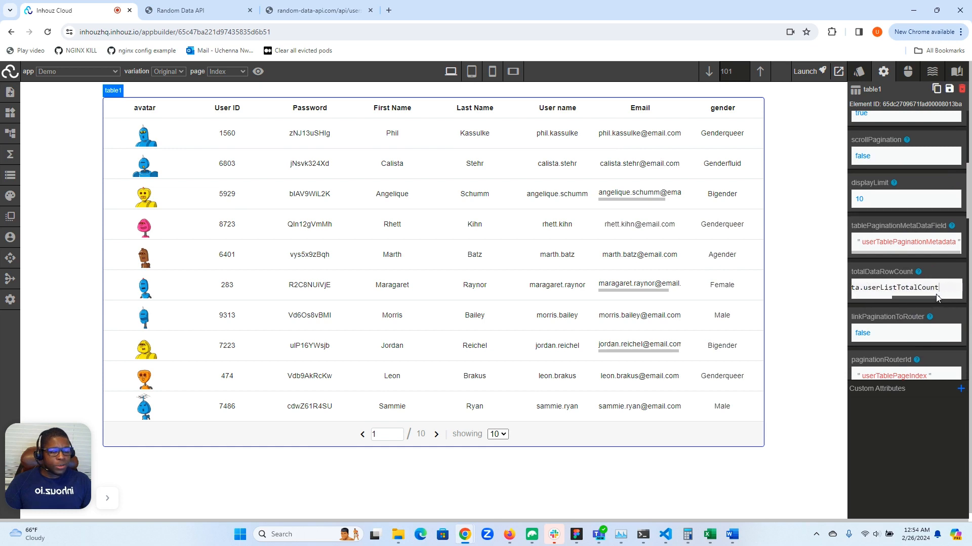
Find the userListTotalCount field in the live app data and compare it with table1's totalDataRowCount attribute
left_click(7, 177)
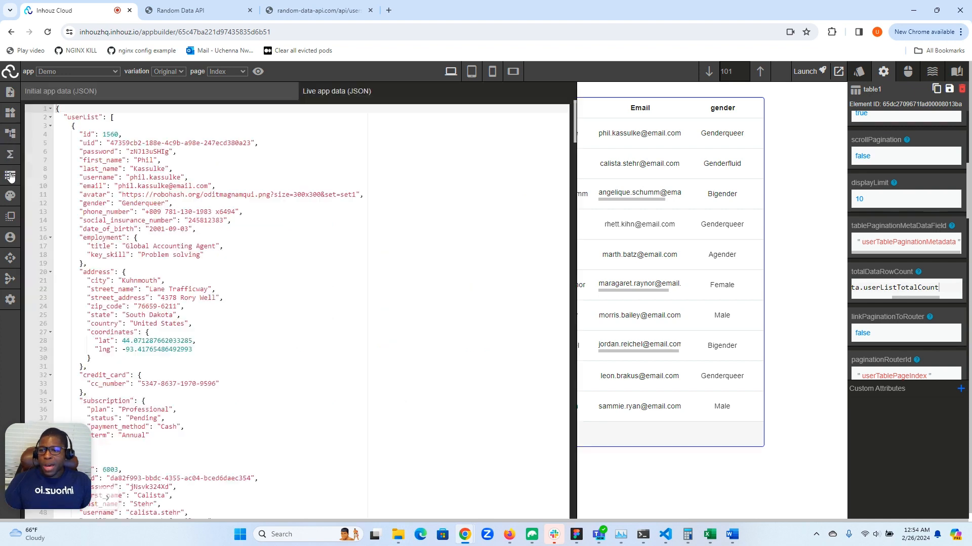
left_click_drag(576, 120, 541, 432)
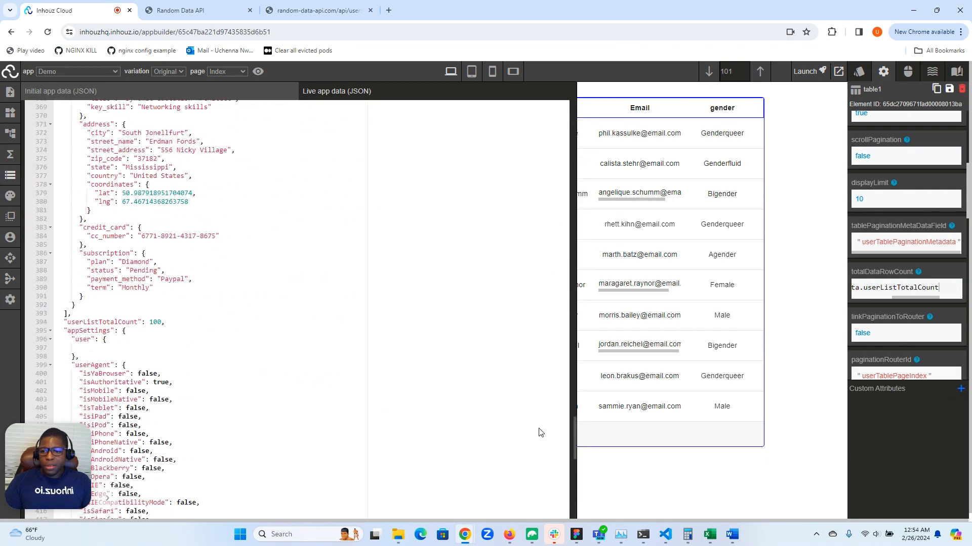
double_click(122, 322)
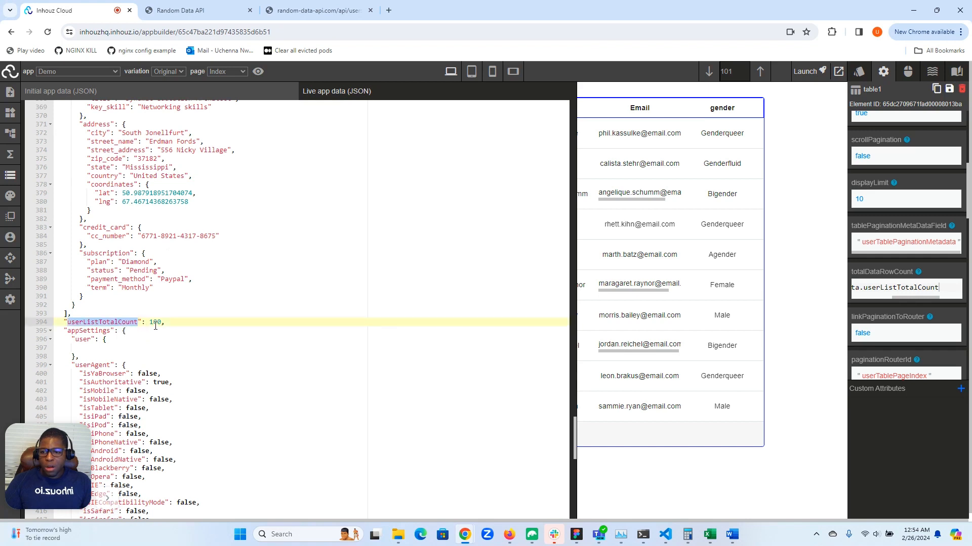
left_click(9, 177)
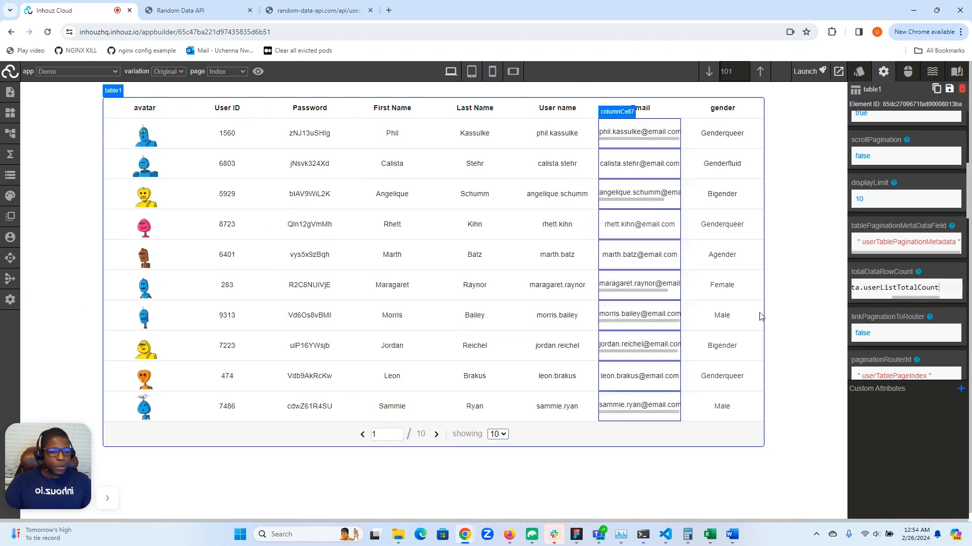
left_click_drag(933, 297, 892, 299)
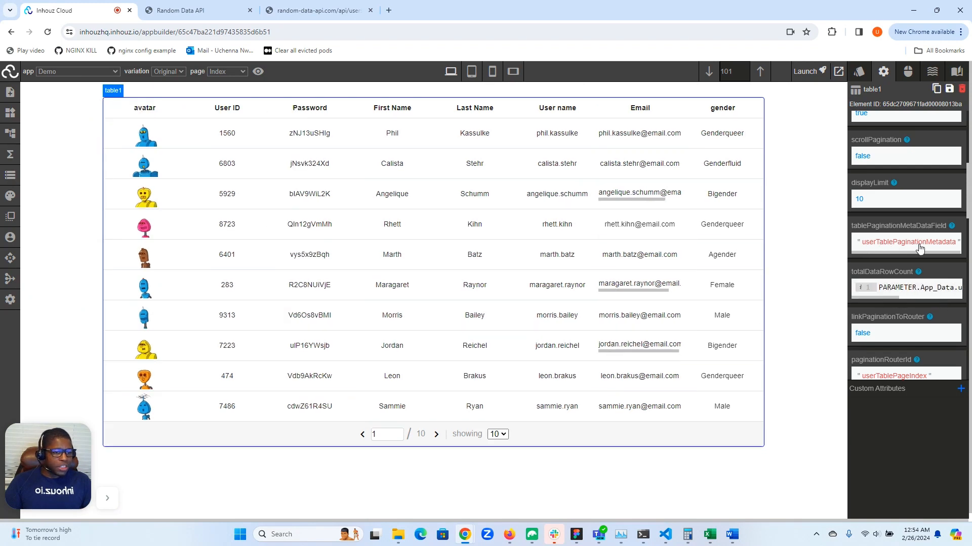
Examine the userTablePaginationMetadata object in the live app data and the function assigned to table1's tableDataFetch event
left_click(9, 176)
left_click_drag(32, 441, 32, 272)
scroll(160, 286, "down", 20)
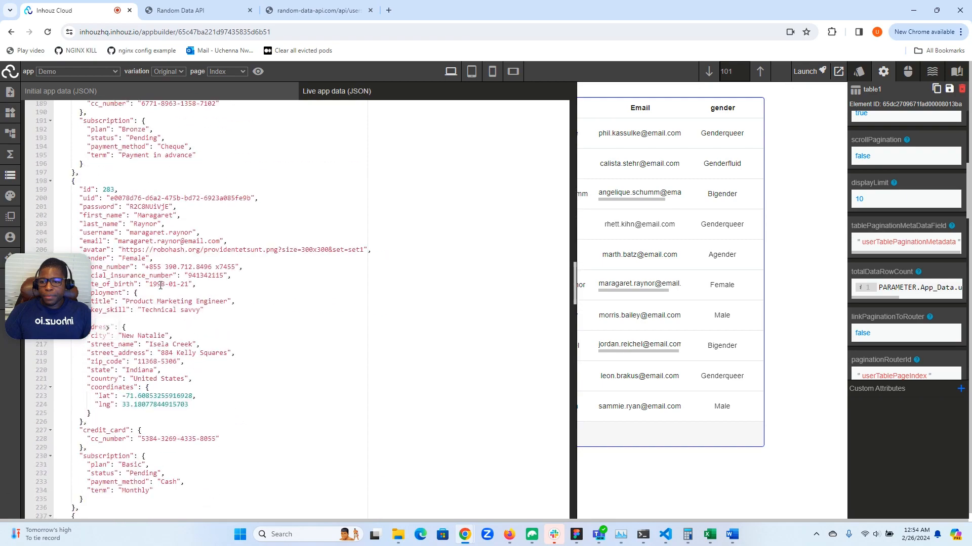
scroll(161, 285, "down", 17)
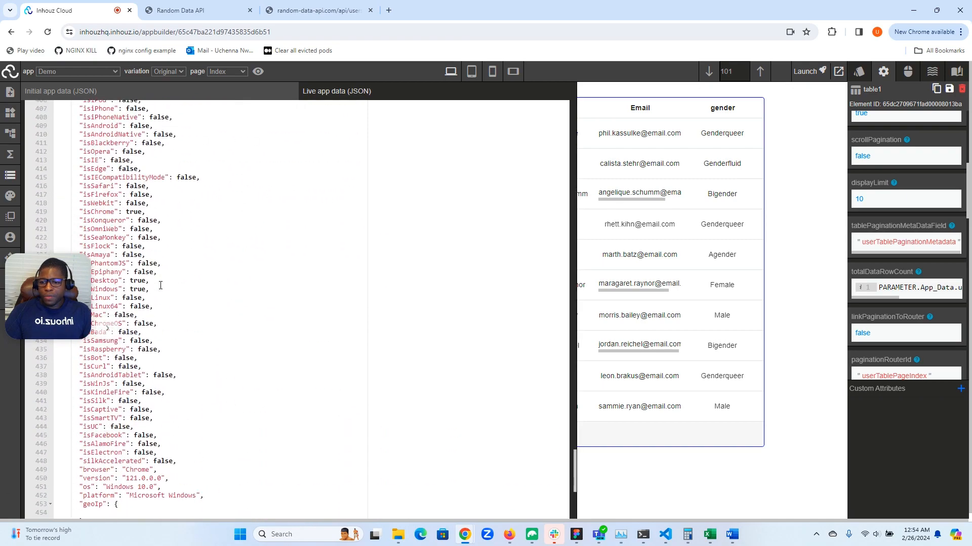
scroll(161, 285, "up", 1)
scroll(160, 286, "down", 7)
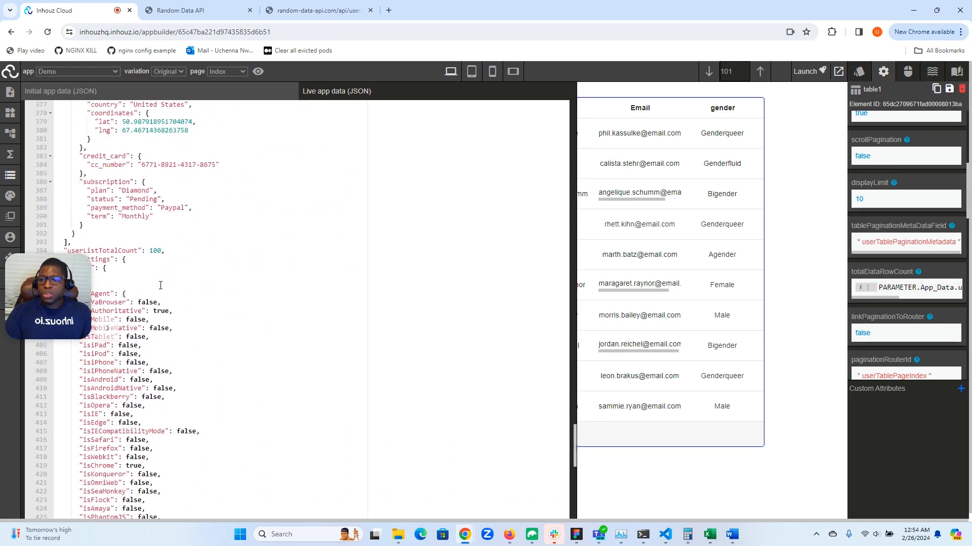
scroll(160, 285, "down", 3)
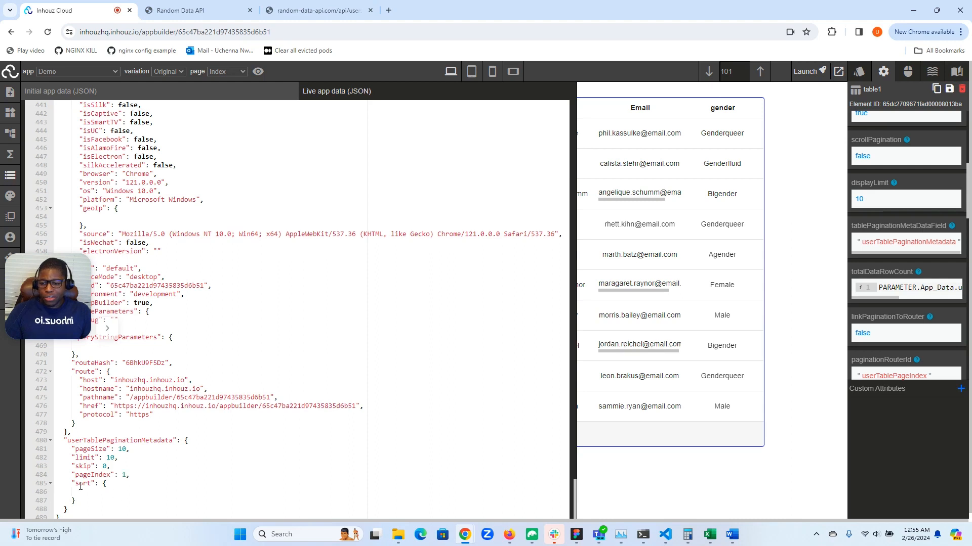
left_click_drag(46, 320, 46, 484)
left_click(8, 175)
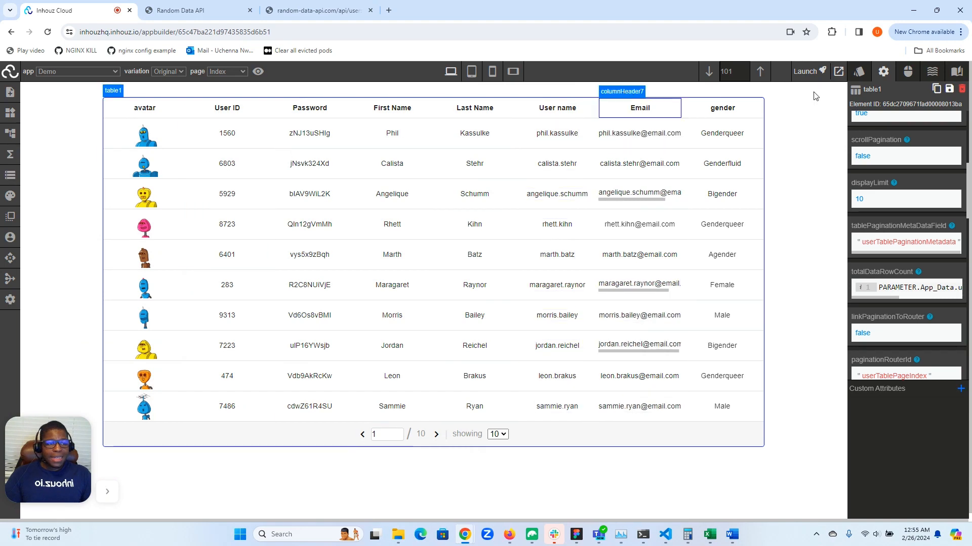
left_click(910, 72)
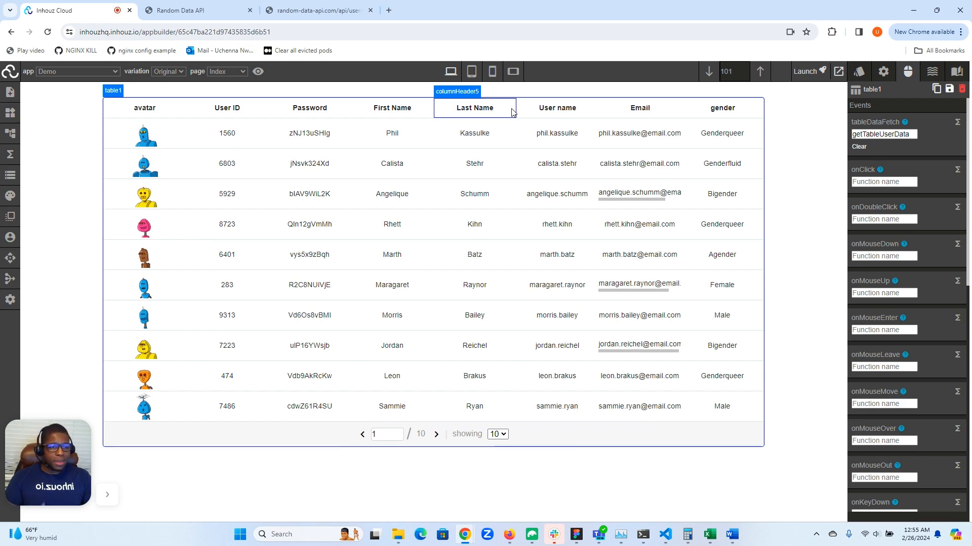
Trigger a fresh table data fetch by shortening table1's dataFetchTriggerValue attribute to 2HzfNTKx
left_click(883, 71)
scroll(888, 202, "down", 6)
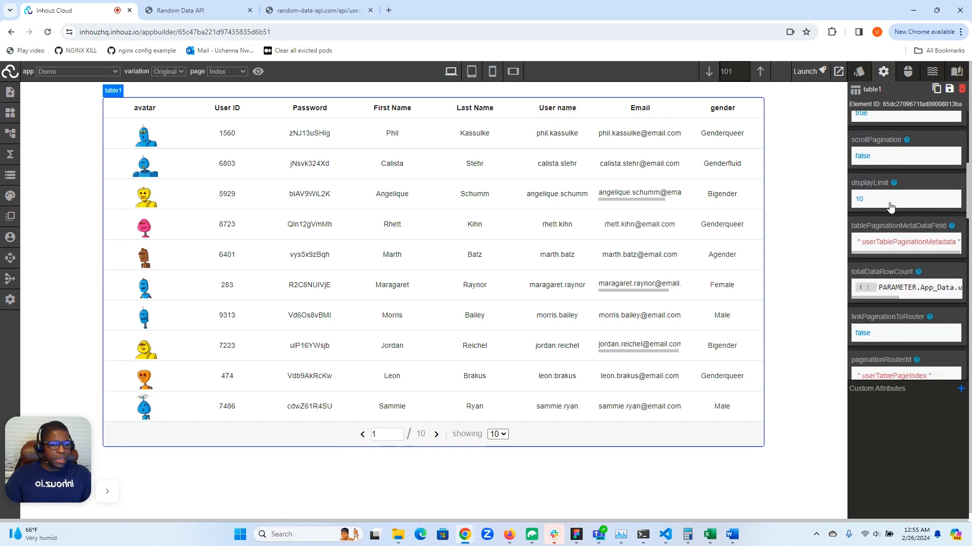
scroll(889, 202, "down", 3)
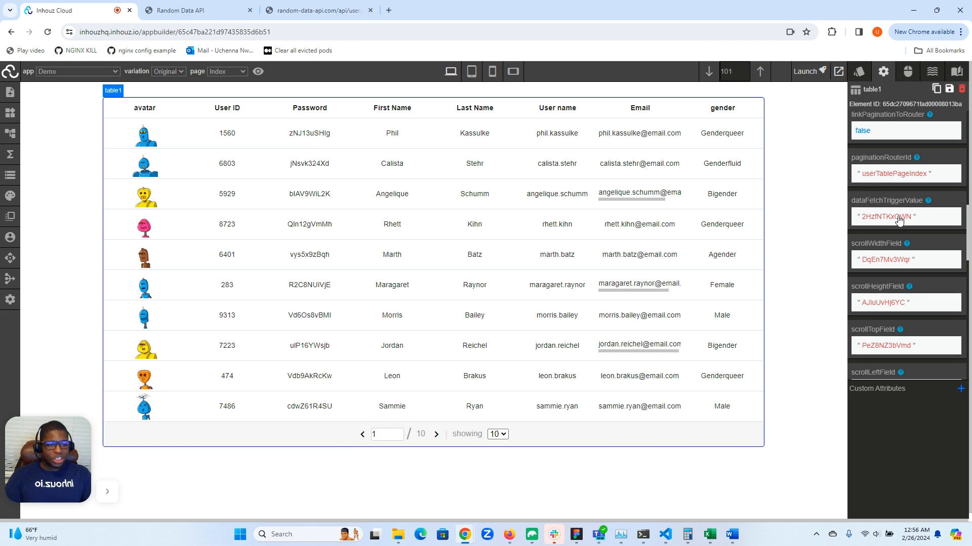
left_click(916, 218)
key("BackSpace")
key("BackSpace")
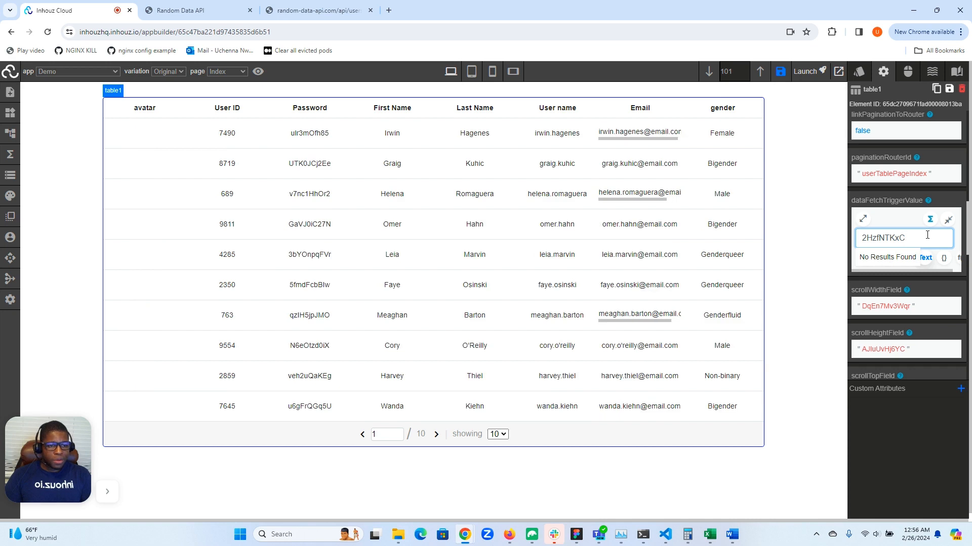
key("BackSpace")
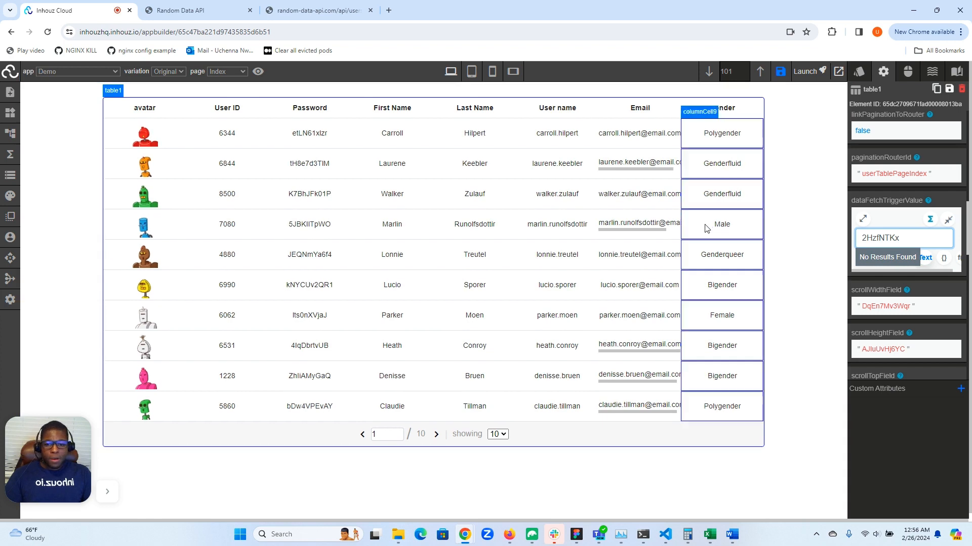
left_click(949, 221)
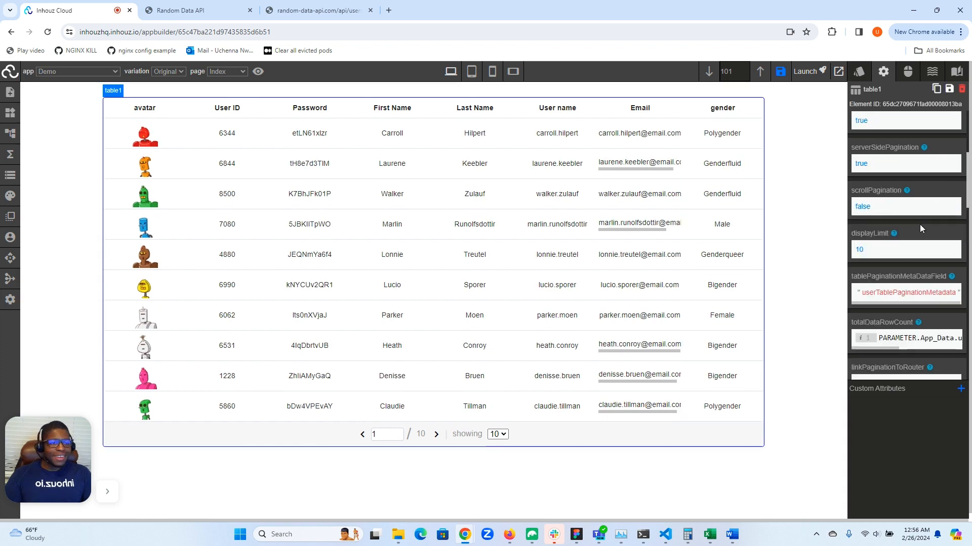
Go to page 2 of the user table and examine userTablePaginationMetadata in the live app data
left_click(436, 434)
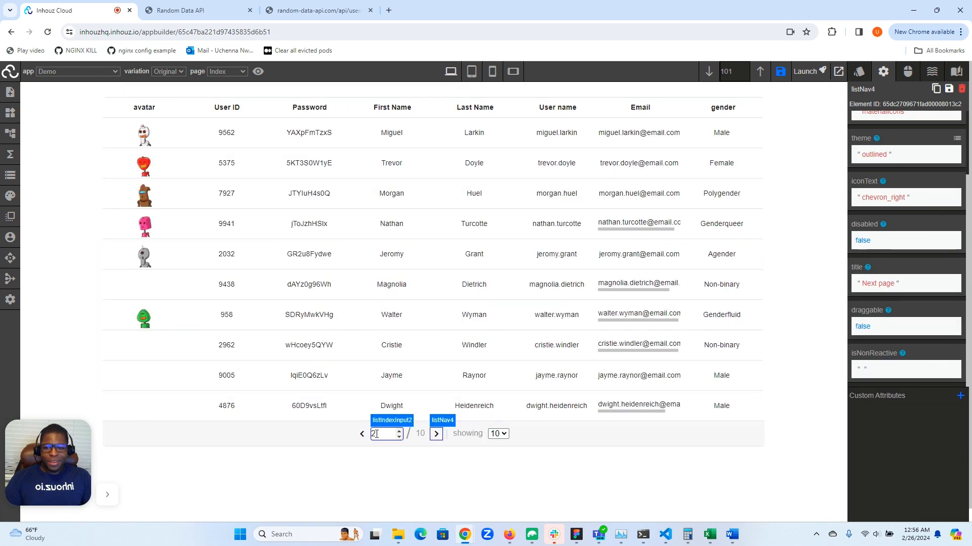
left_click(12, 177)
scroll(190, 228, "down", 20)
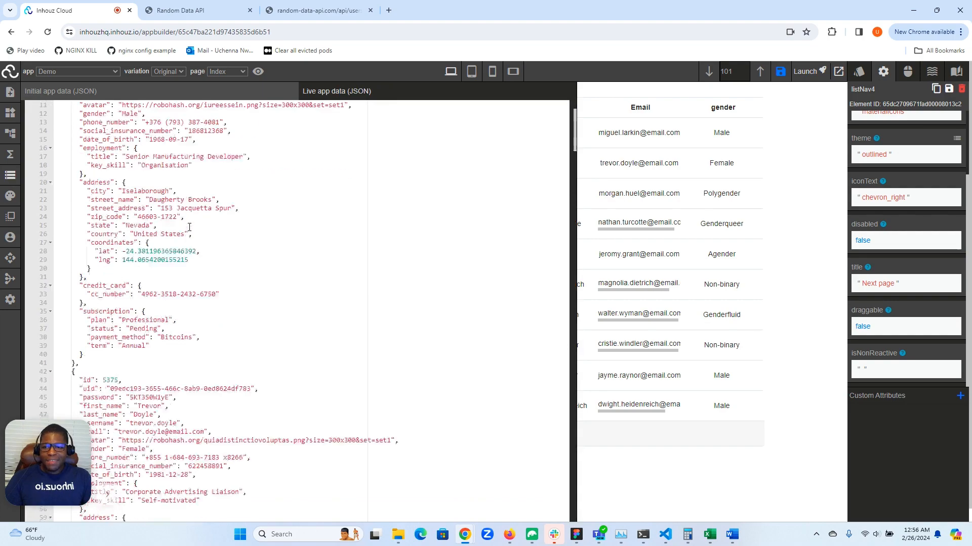
scroll(189, 227, "down", 20)
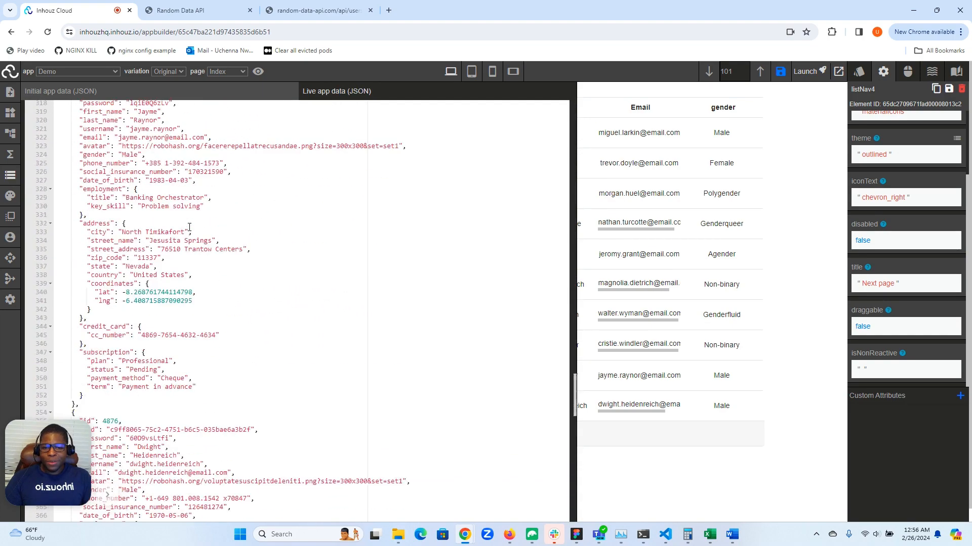
left_click_drag(55, 464, 62, 318)
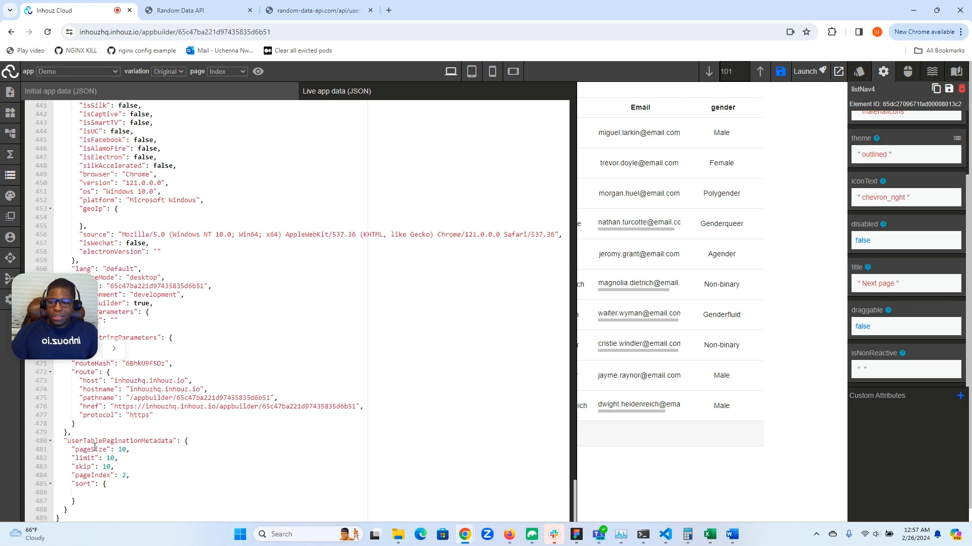
left_click_drag(37, 329, 31, 449)
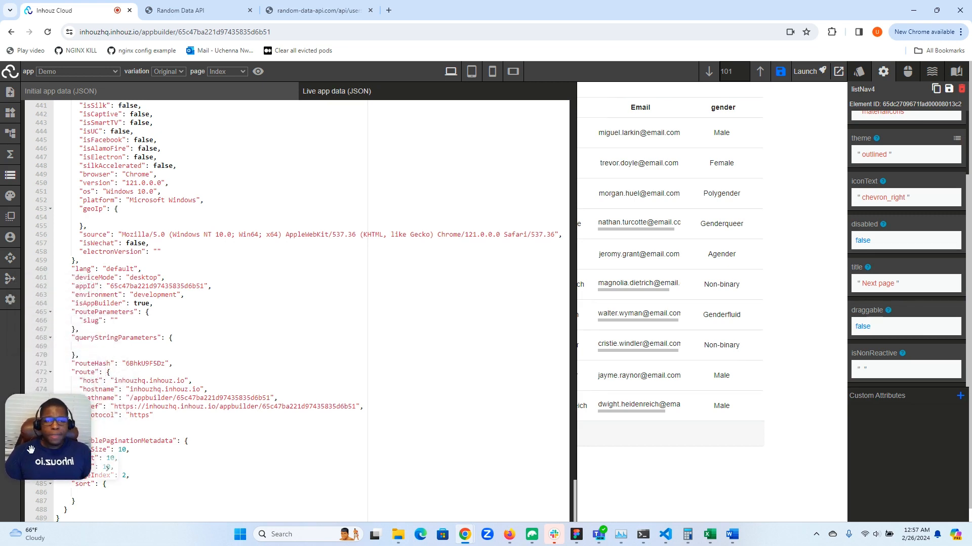
left_click(7, 177)
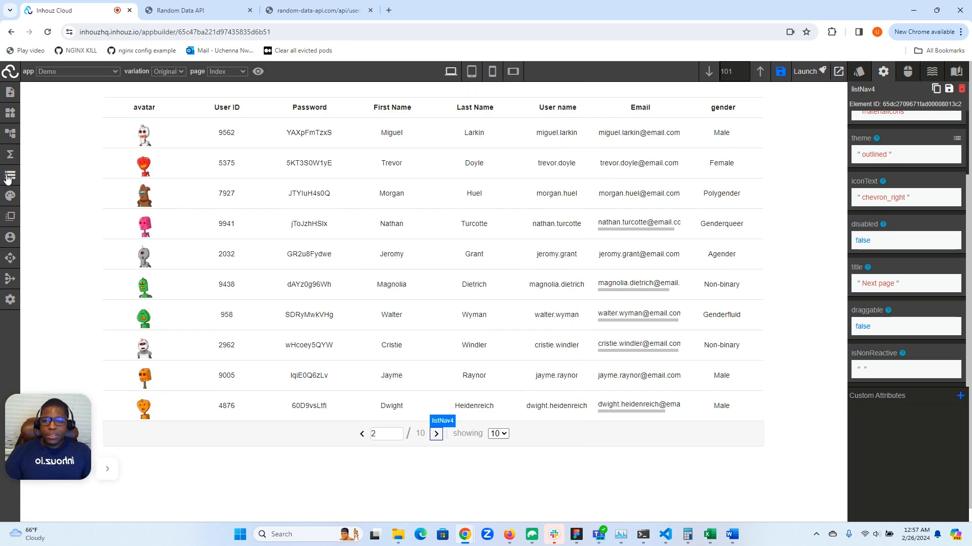
Sort the table by the User ID column and compare the metadata's sort object in the live app data with the header's sortField
left_click(256, 111)
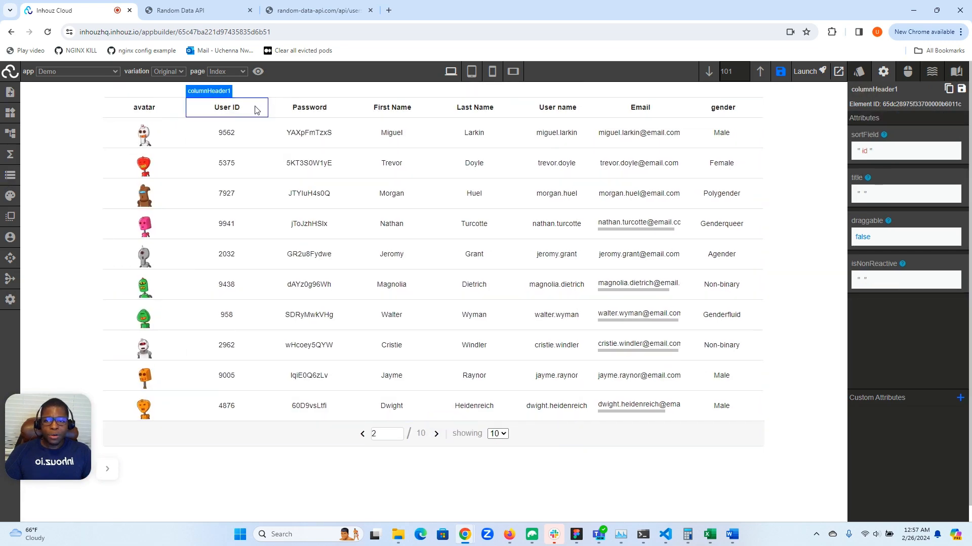
left_click(11, 175)
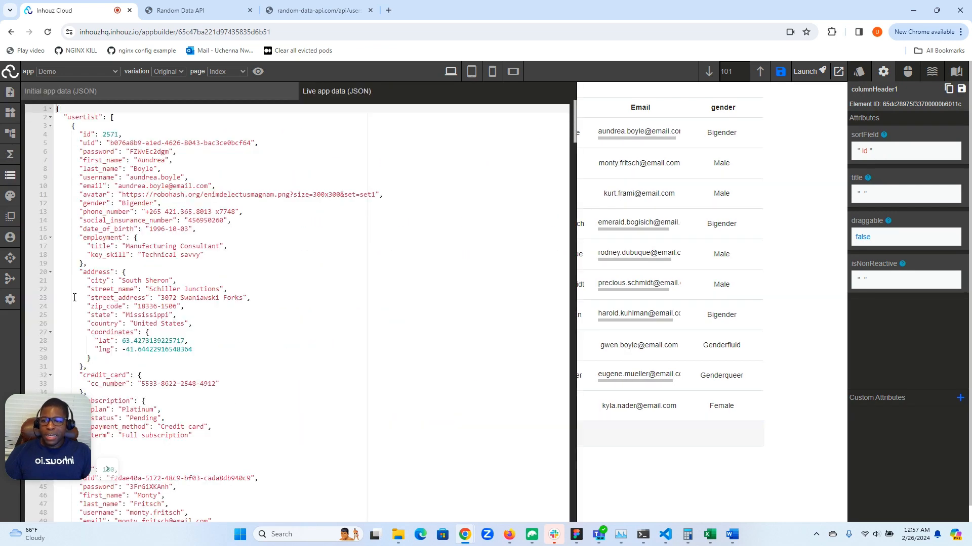
scroll(234, 292, "down", 20)
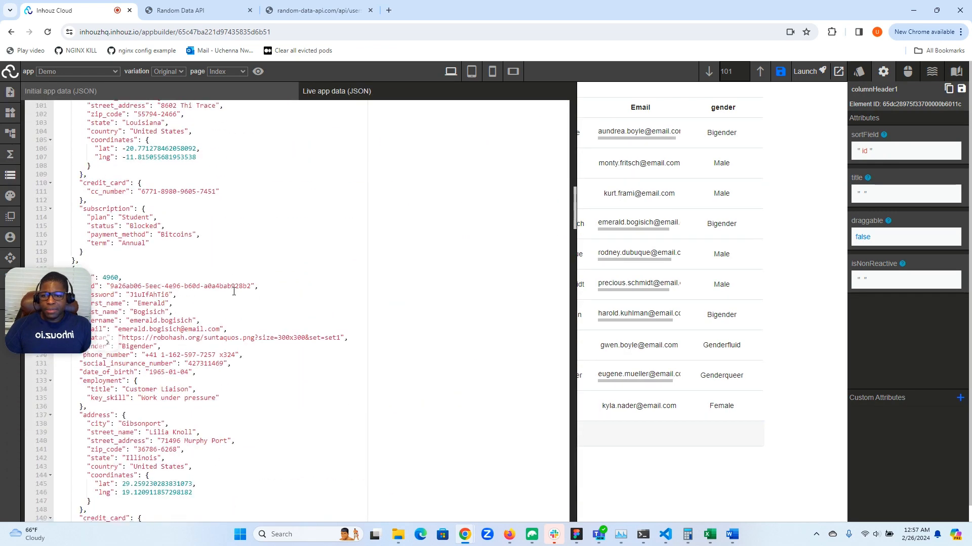
scroll(234, 291, "down", 20)
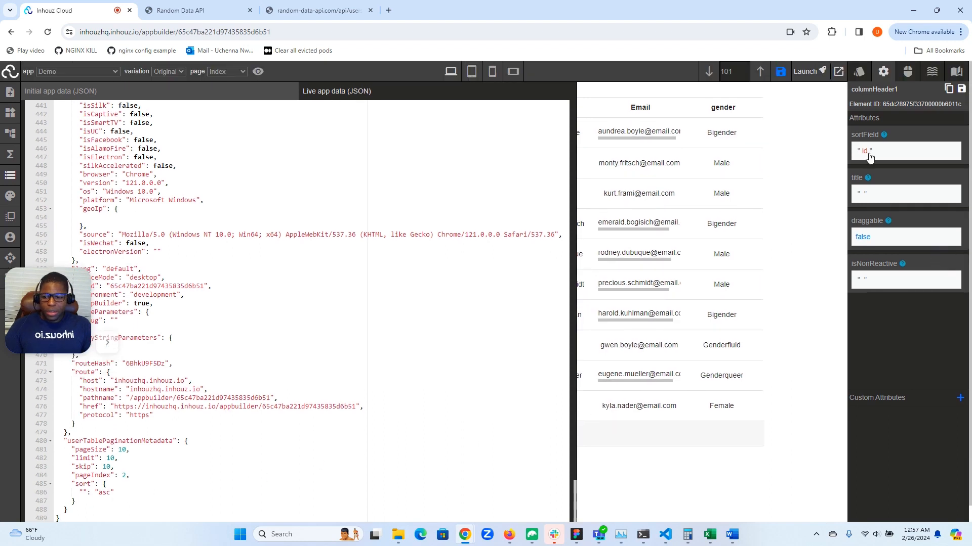
left_click(11, 175)
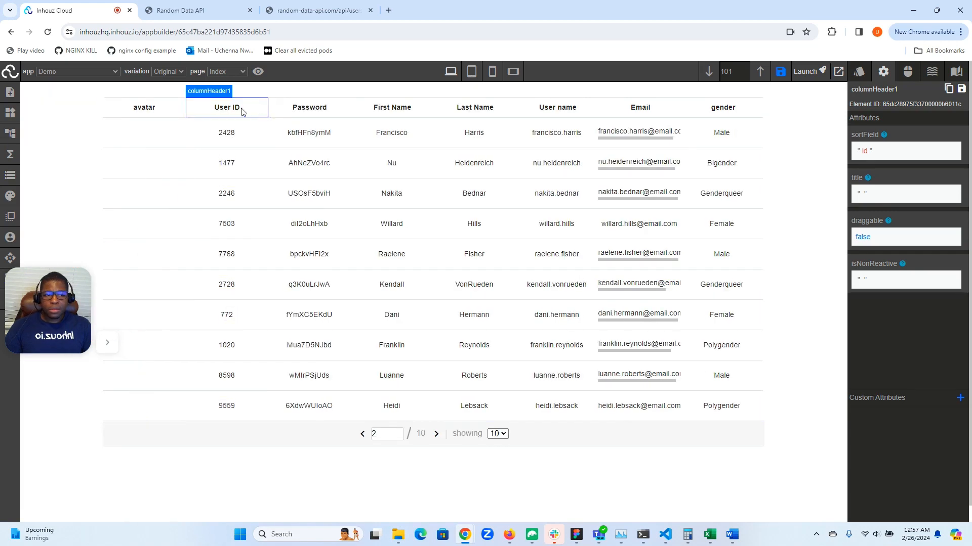
Recheck the sort direction in userTablePaginationMetadata in the live app data, and show the User ID header's style settings
left_click(10, 176)
scroll(268, 252, "down", 20)
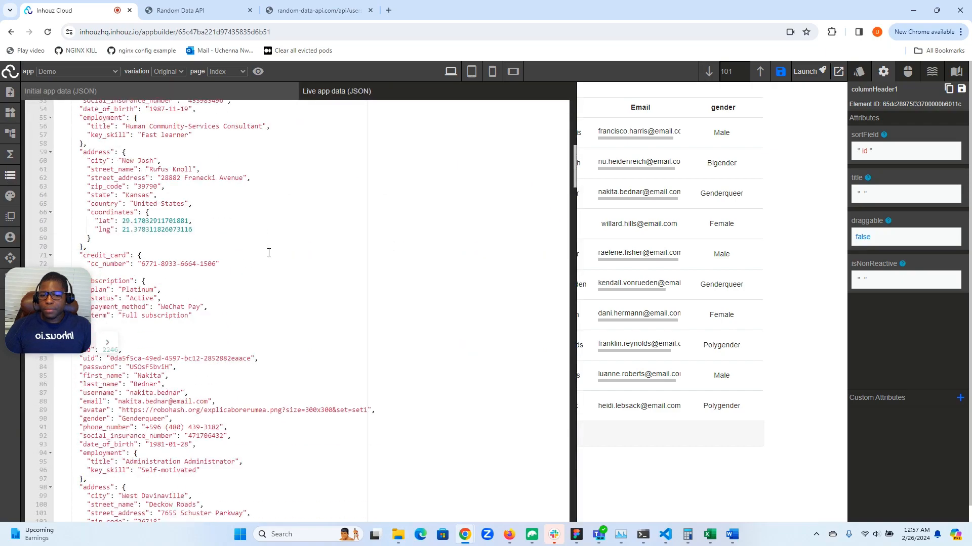
scroll(268, 252, "down", 20)
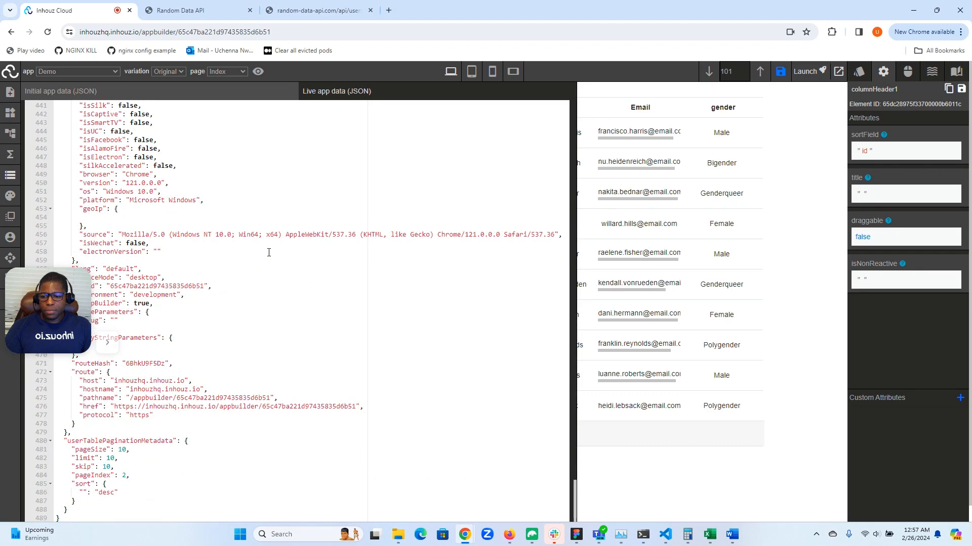
scroll(269, 253, "up", 20)
left_click_drag(35, 321, 36, 485)
left_click(10, 176)
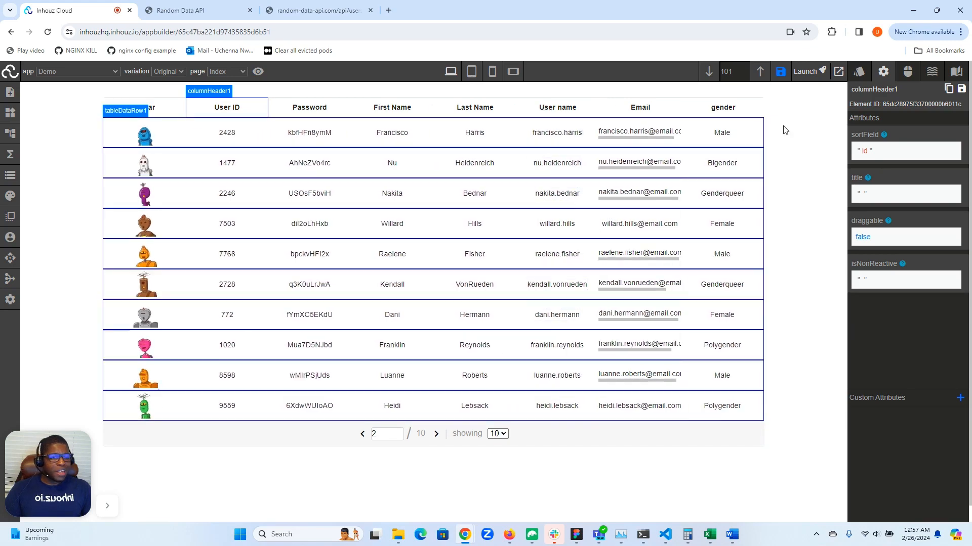
left_click(860, 72)
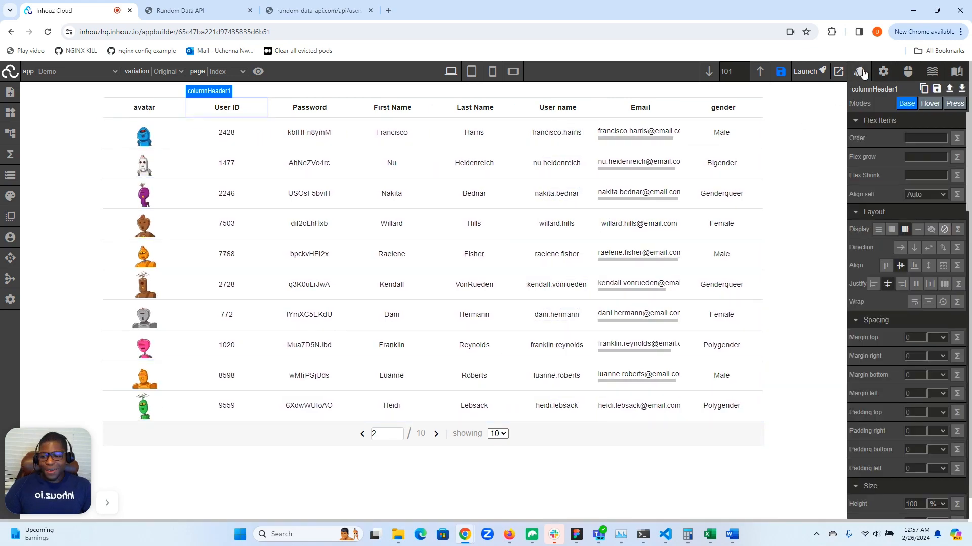